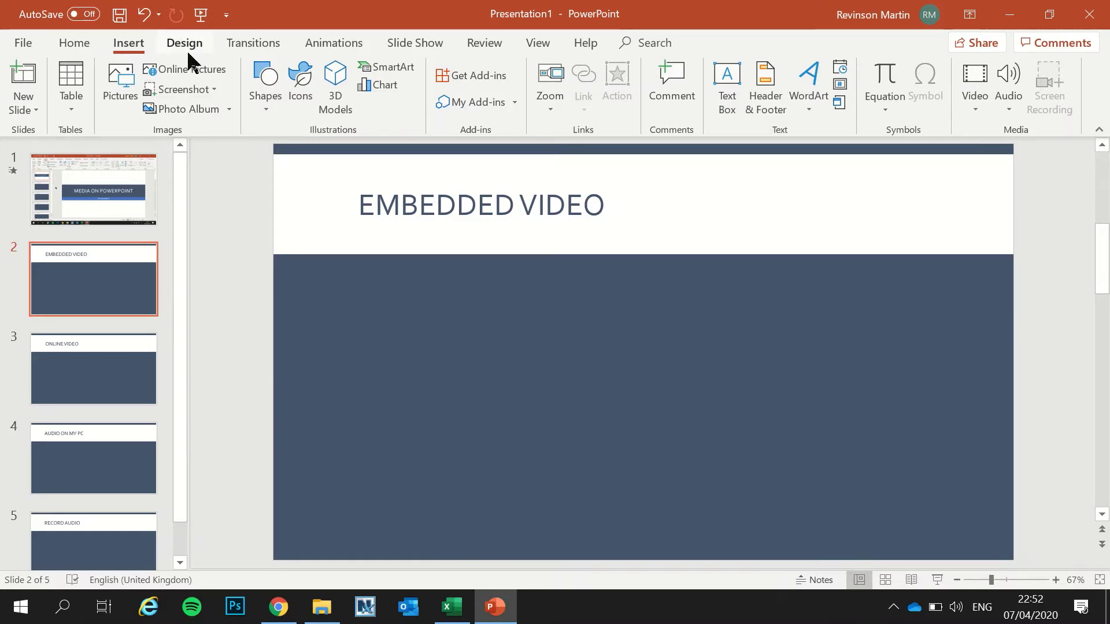
Choose Video on My PC and select '2-Do you really have a private life online' in Mod C lesson 17
left_click(132, 44)
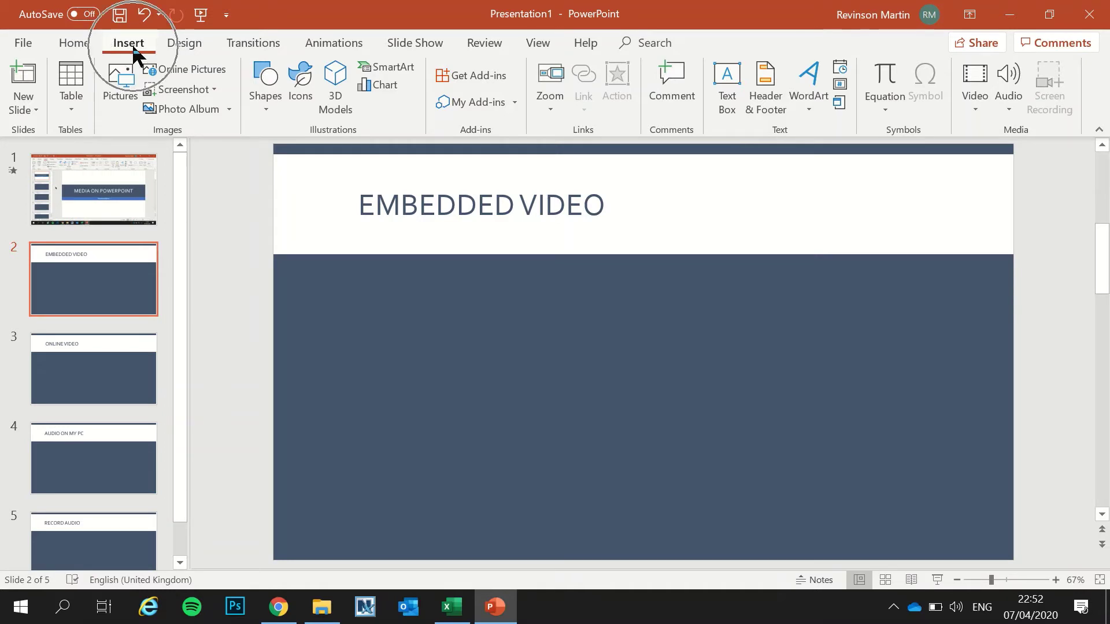
left_click(132, 43)
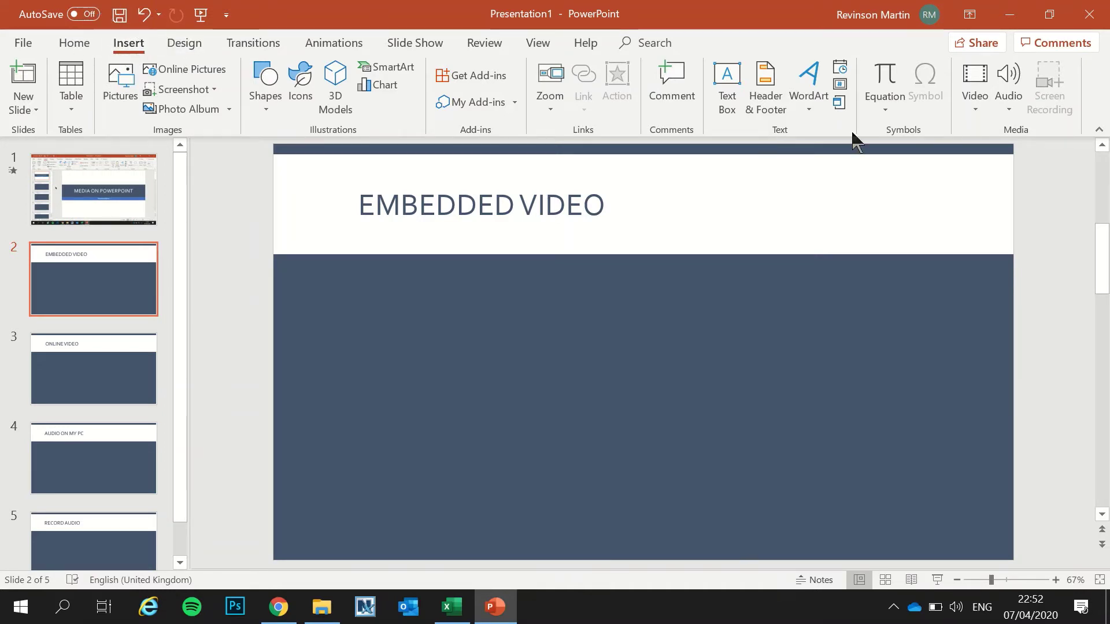
left_click(975, 110)
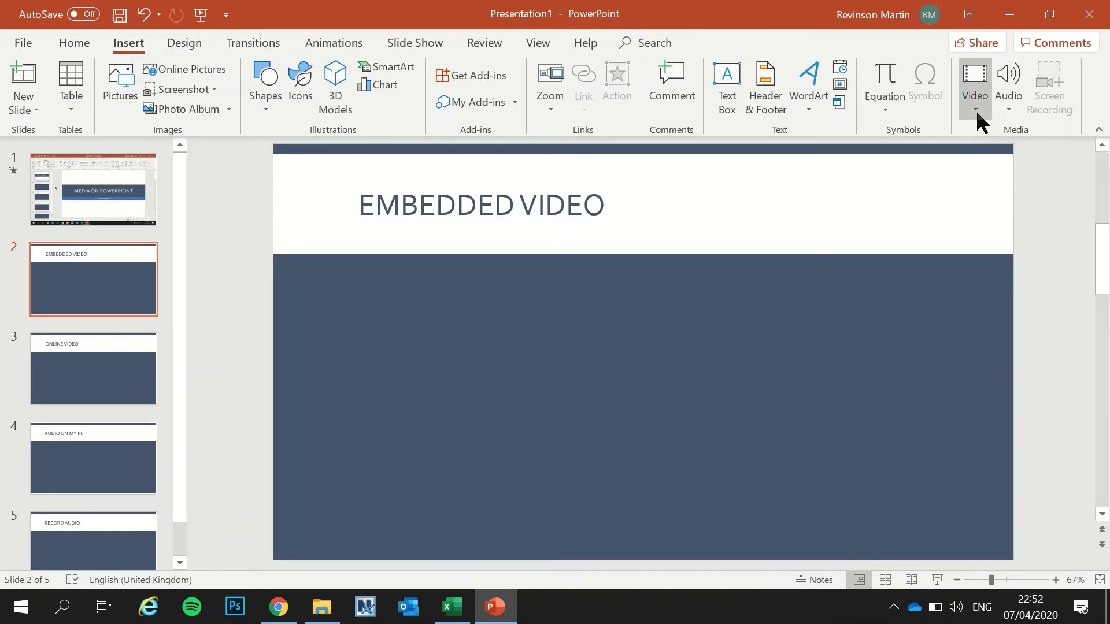
left_click(975, 110)
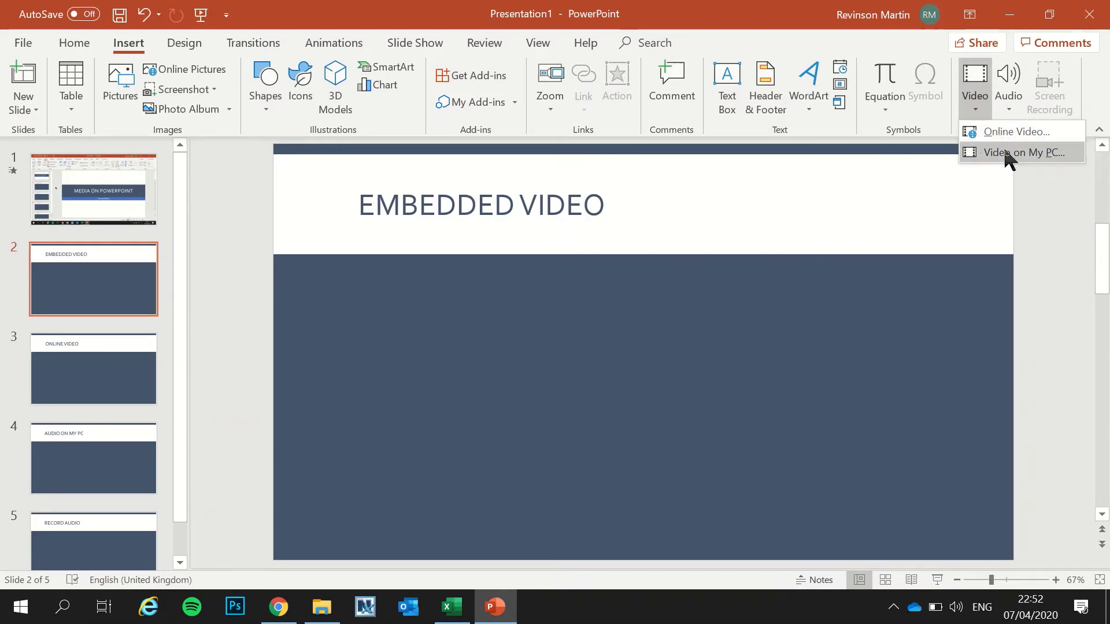
mouse_move(1023, 152)
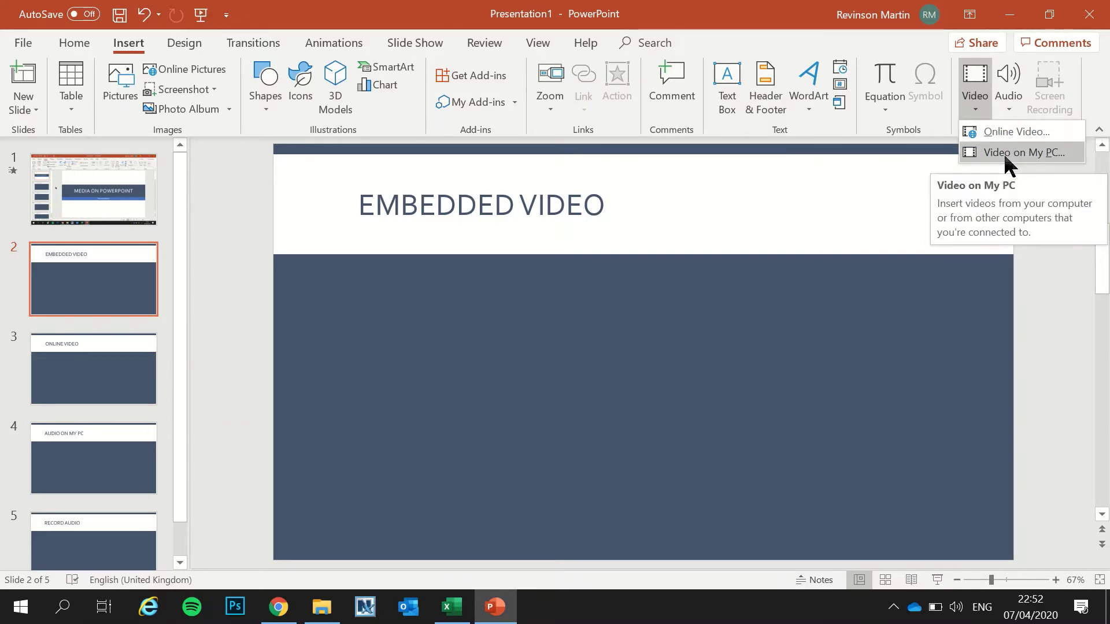
left_click(1004, 155)
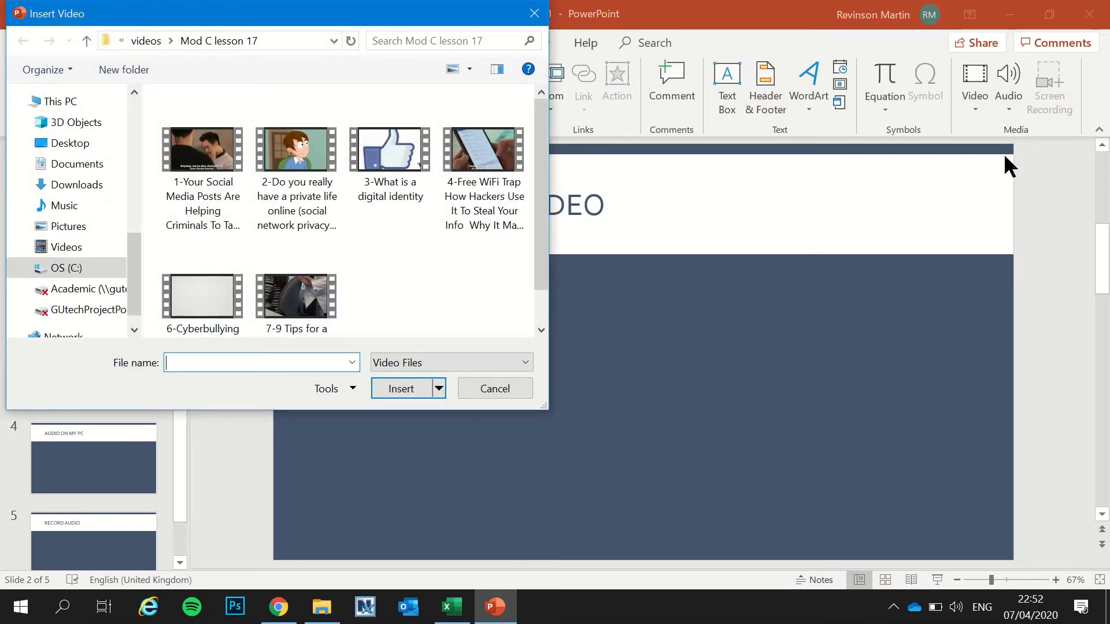
left_click(311, 178)
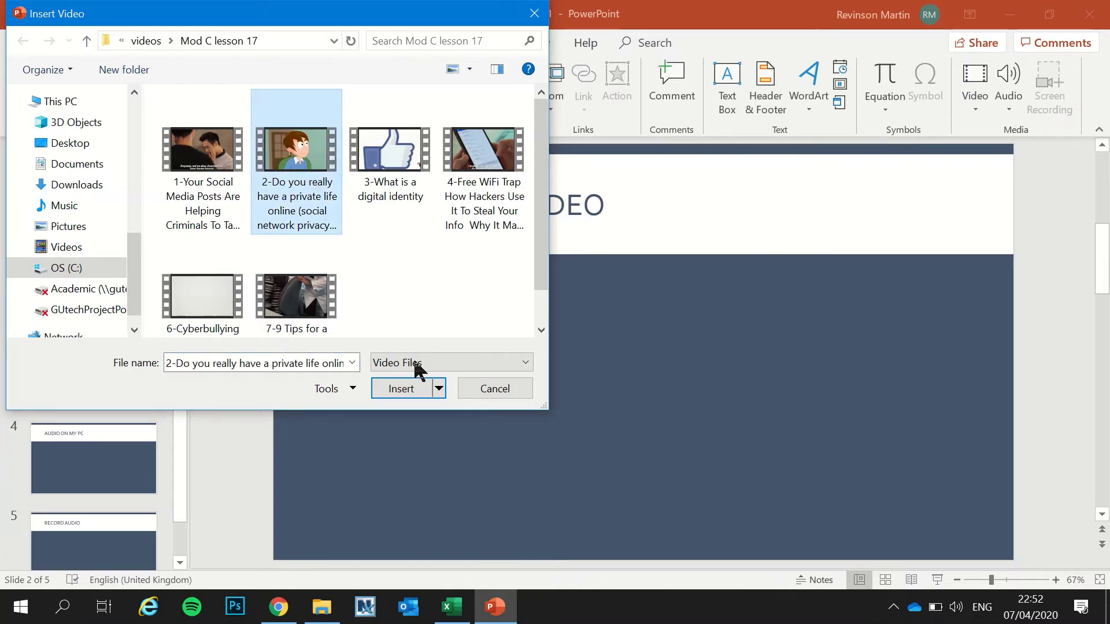
Insert the selected video on slide 2 and size it to 13.11 × 23.23 cm under the title
left_click(408, 395)
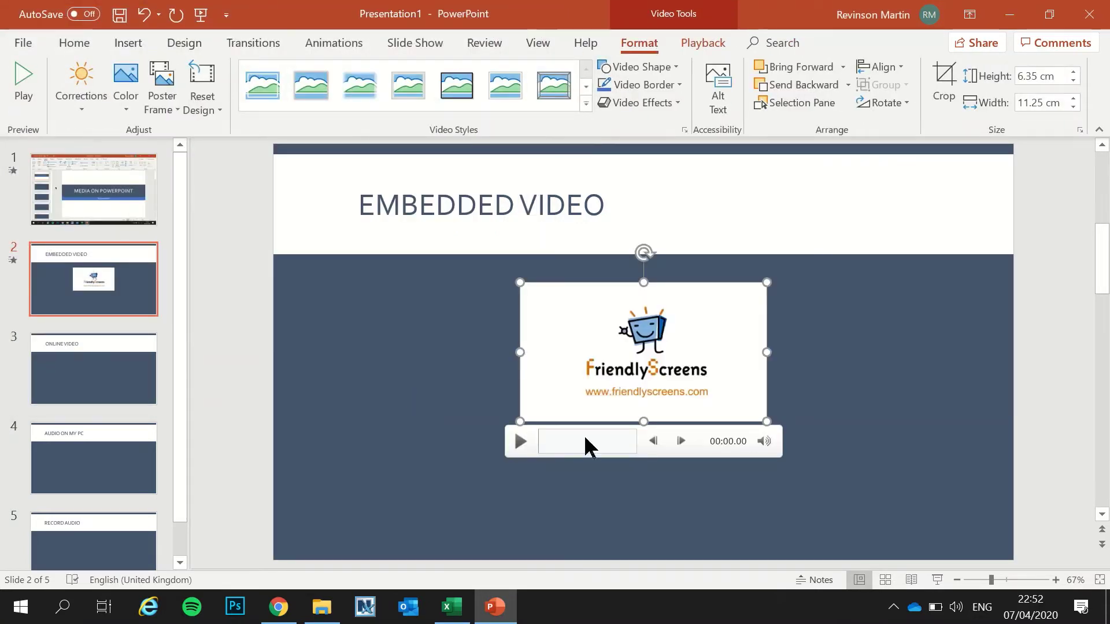
left_click_drag(522, 418, 377, 502)
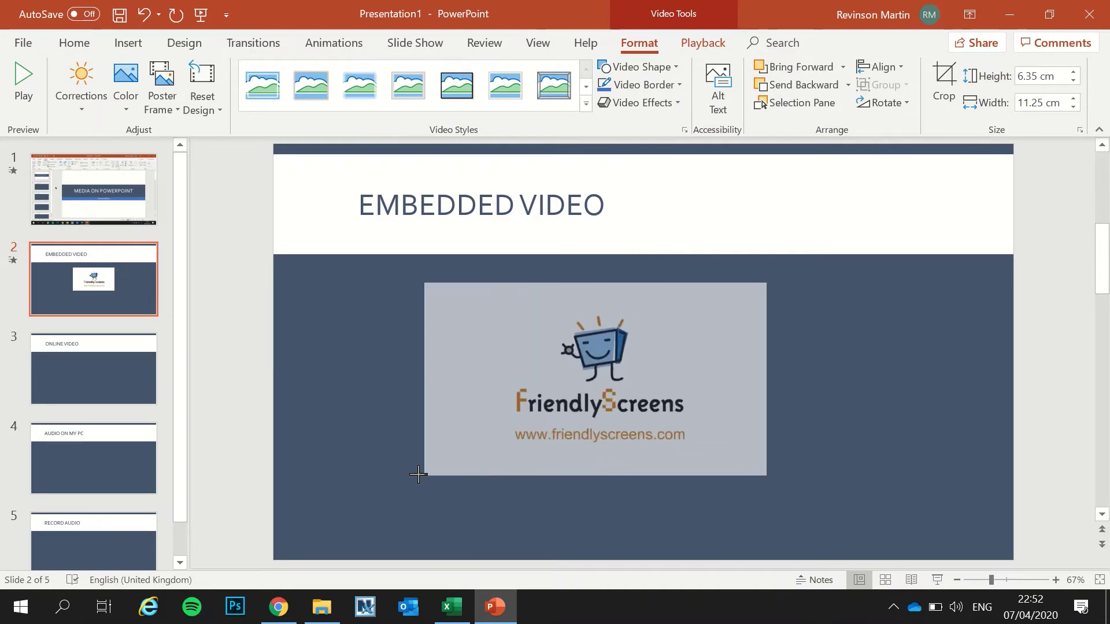
left_click_drag(767, 501, 883, 523)
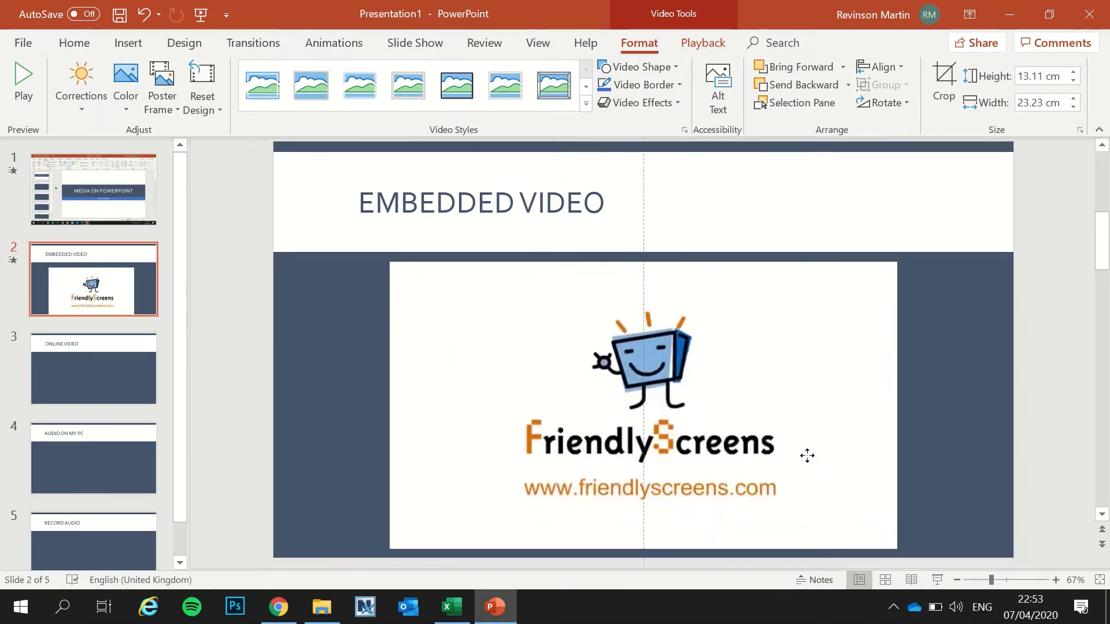
left_click_drag(800, 459, 808, 460)
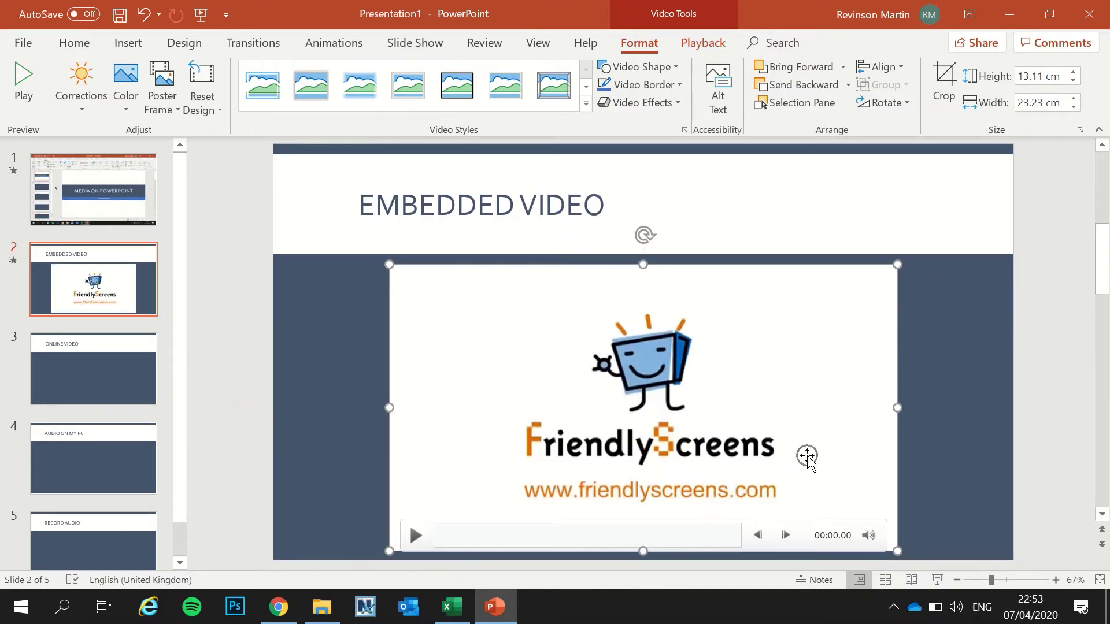
Check the video's Playback Start option and leave it on In Click Sequence
left_click(697, 46)
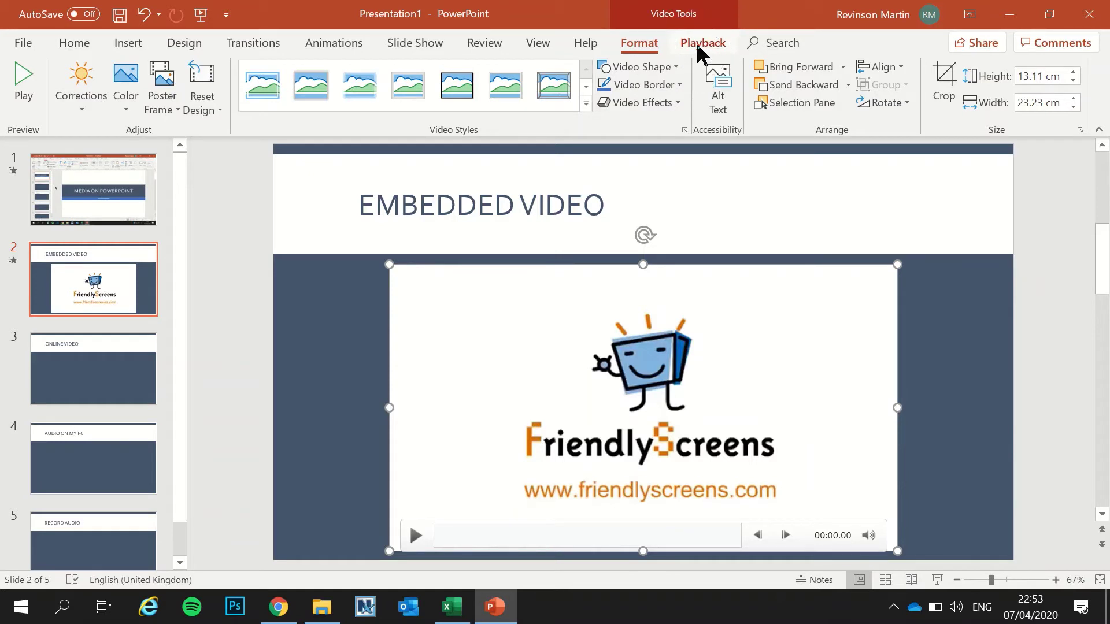
left_click(695, 42)
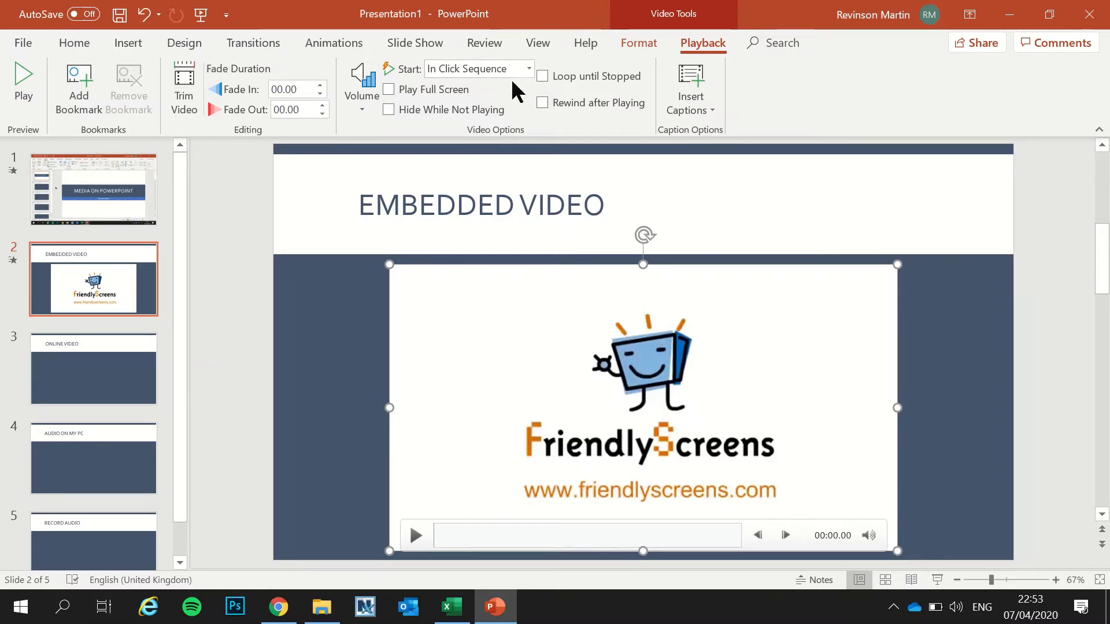
left_click(529, 70)
left_click(529, 70)
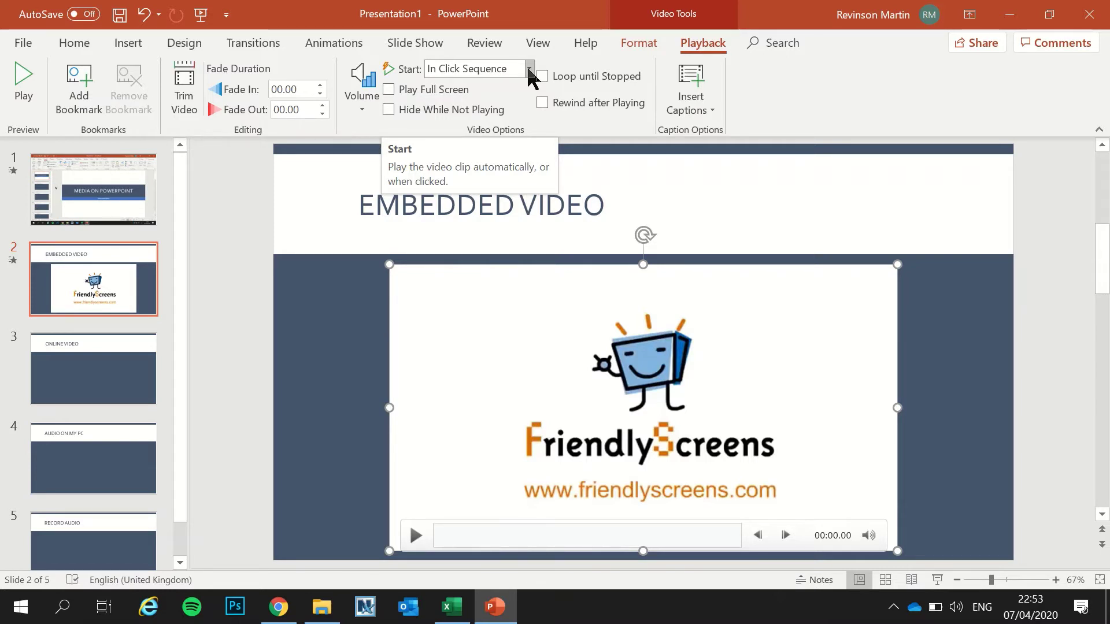
left_click(528, 70)
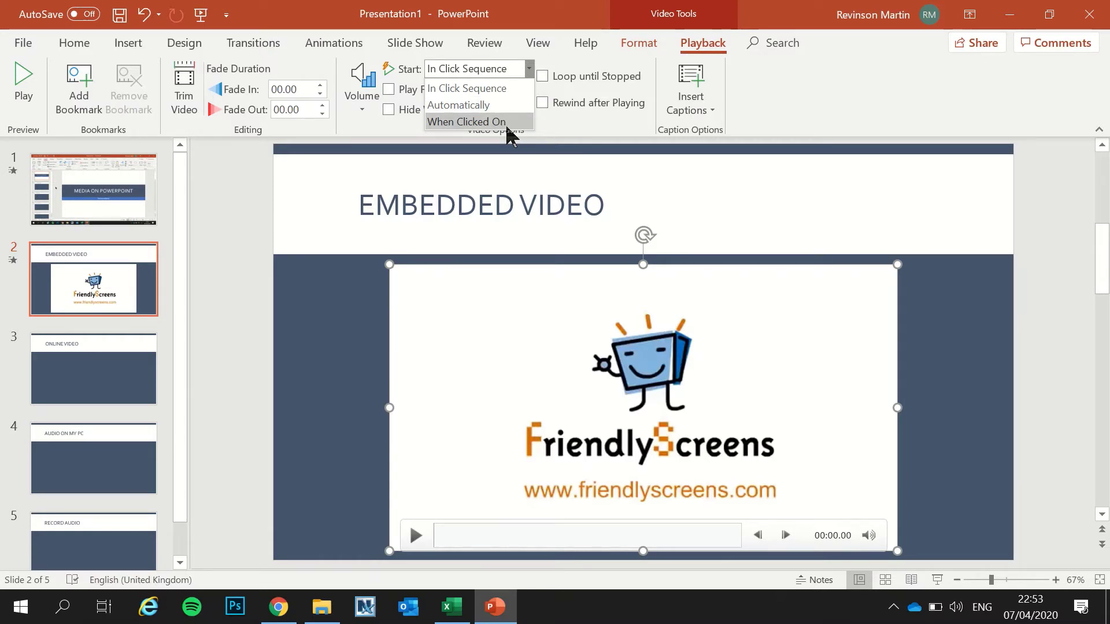
left_click(550, 120)
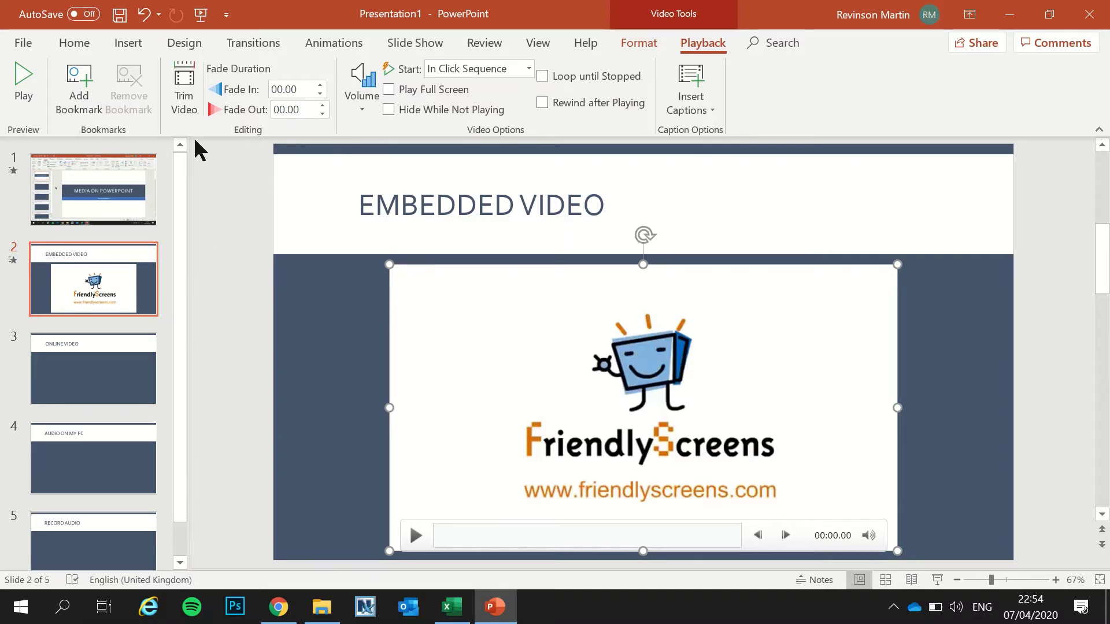
Open Trim Video and set the start time to 00:10
left_click(183, 86)
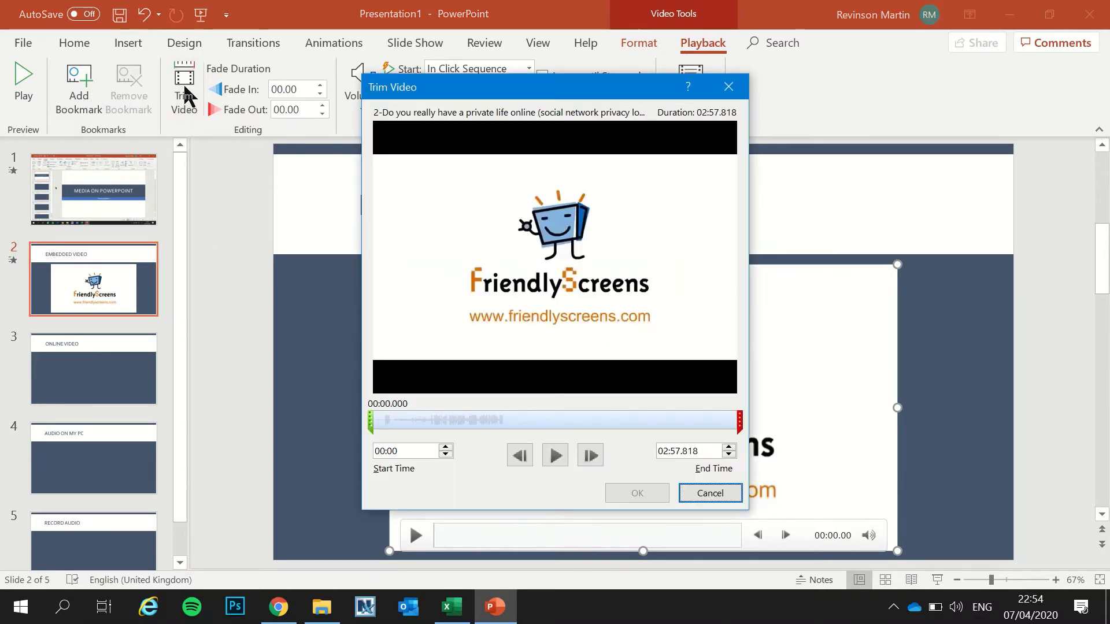
left_click(418, 451)
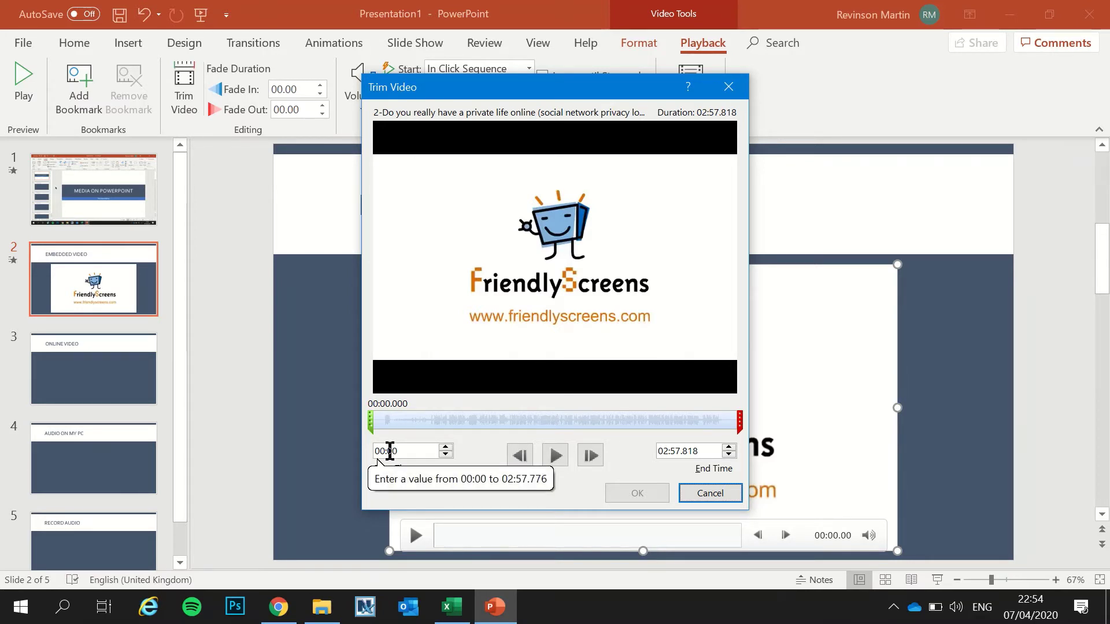
left_click(391, 451)
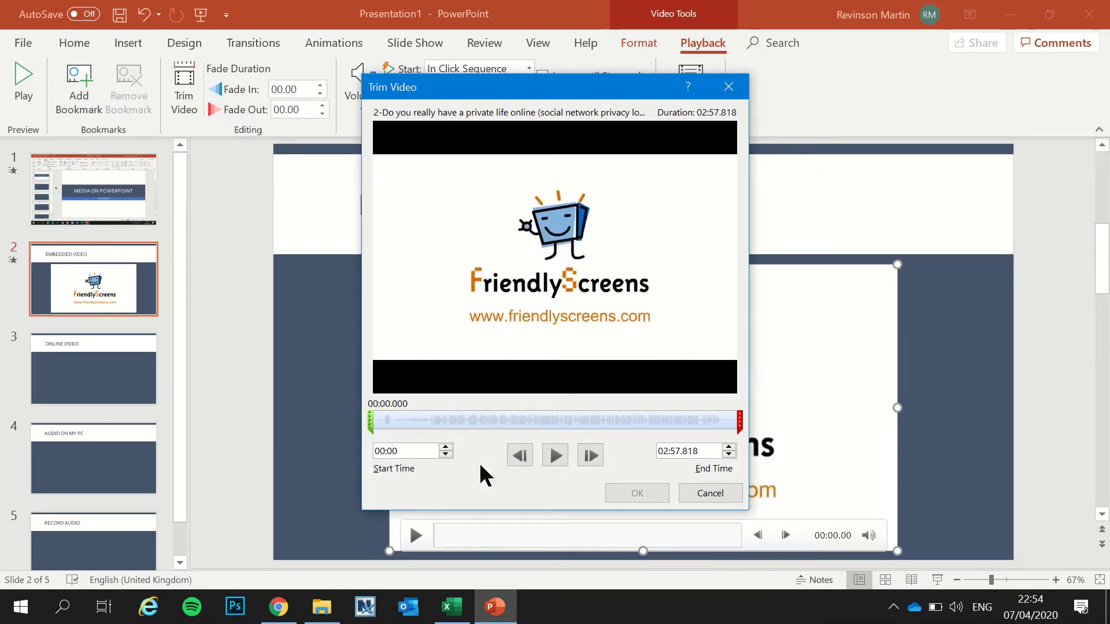
key("BackSpace")
type("1")
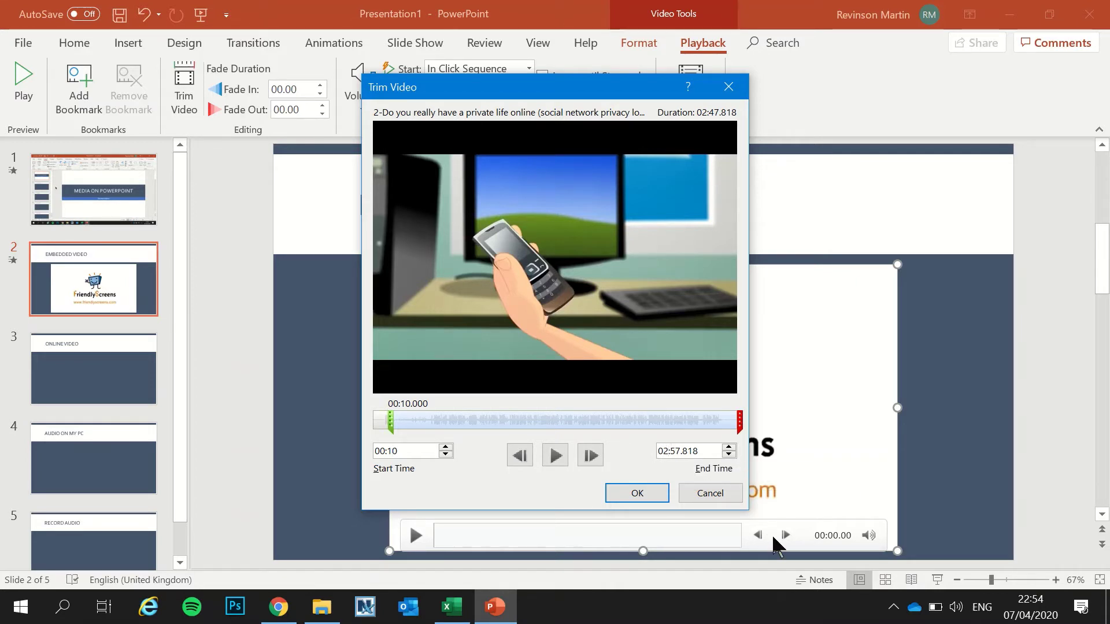
Set the trim end time to 01:30.00 and apply the trim
key("BackSpace")
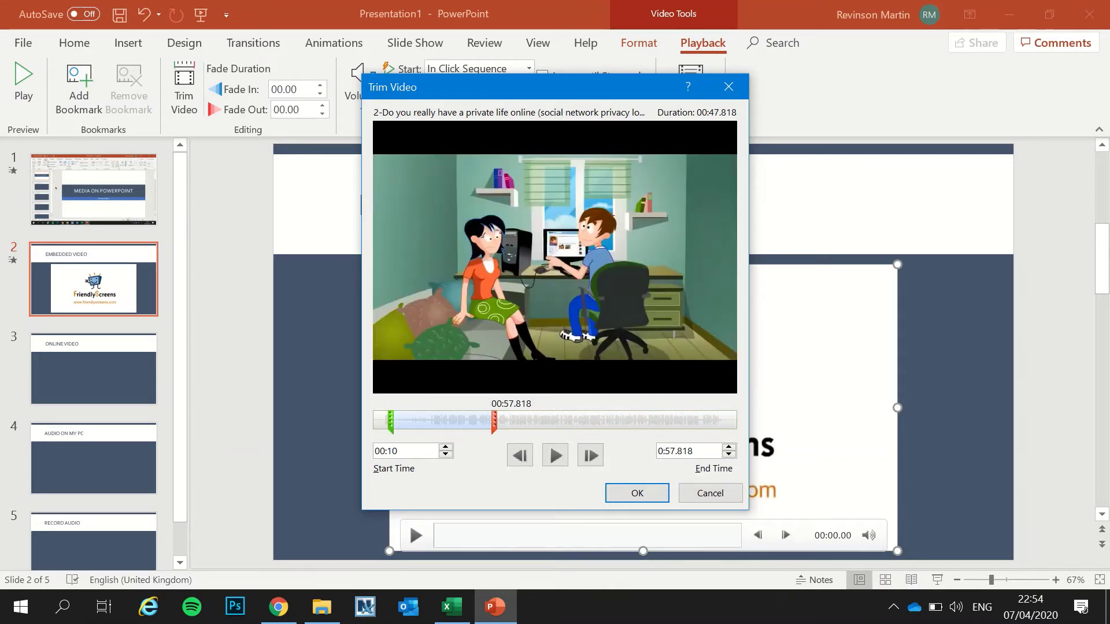
type("1")
key("BackSpace")
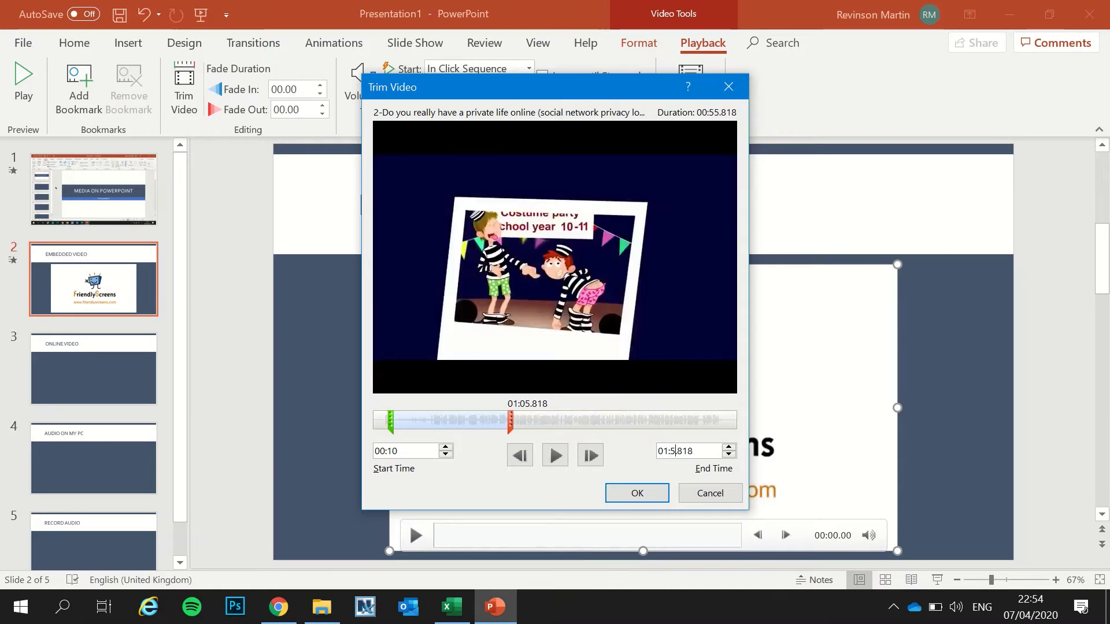
key("BackSpace")
type("30")
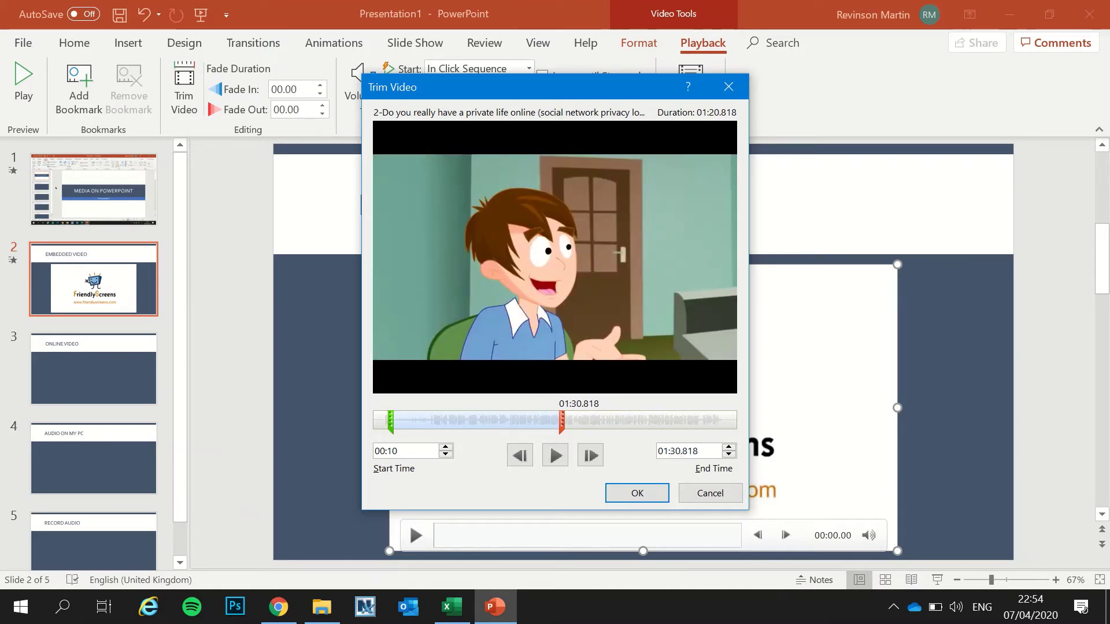
left_click(701, 451)
key("BackSpace")
key("BackSpace")
key("BackSpace")
type("000")
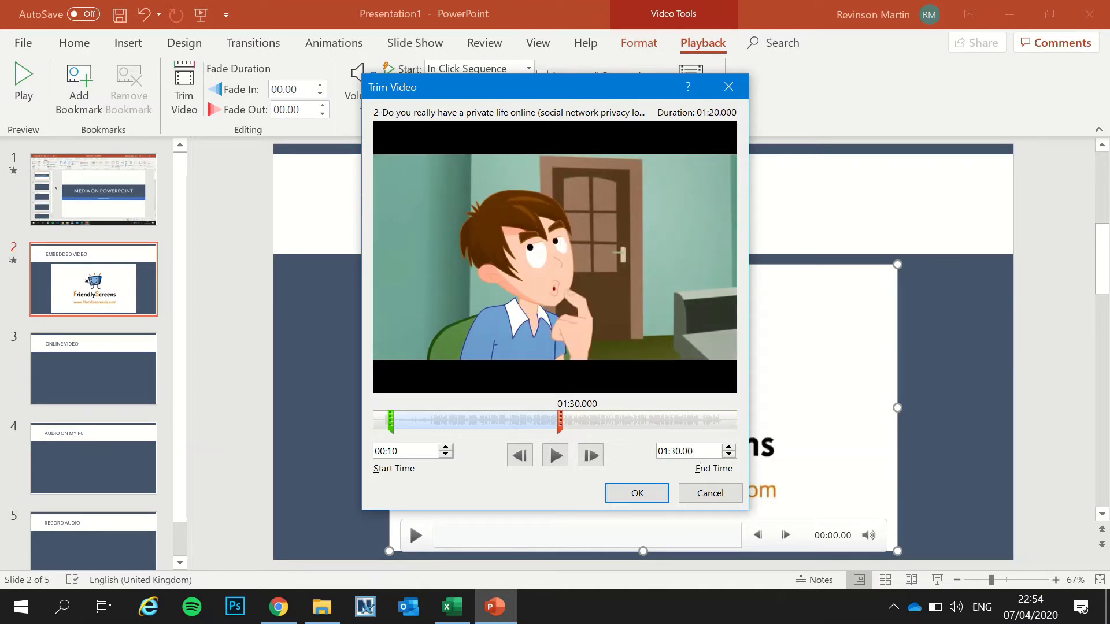
left_click(637, 496)
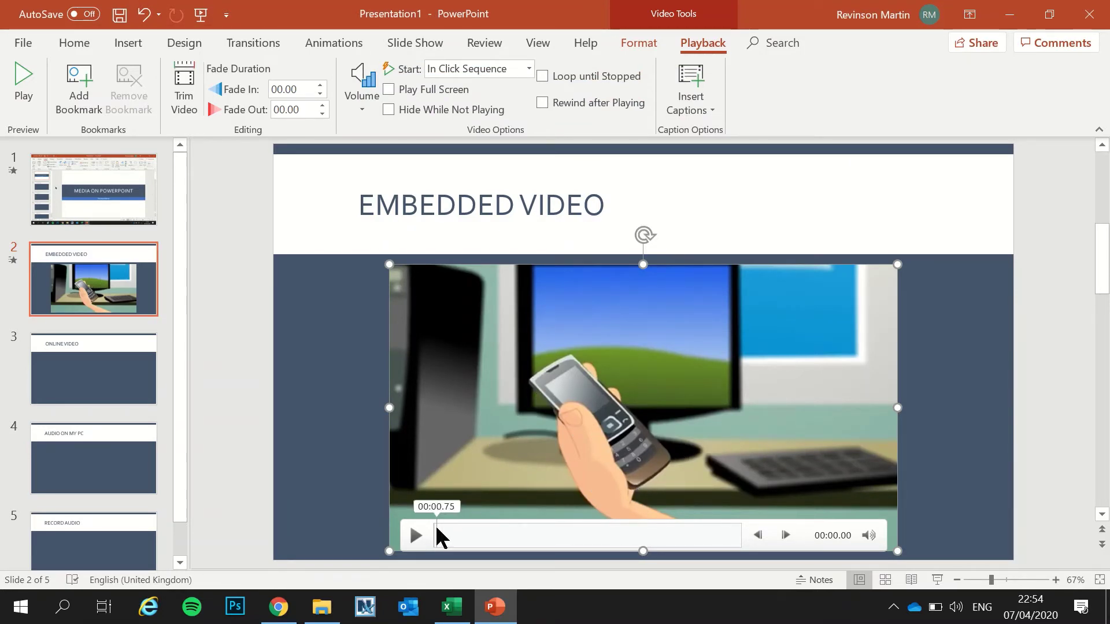
left_click(414, 540)
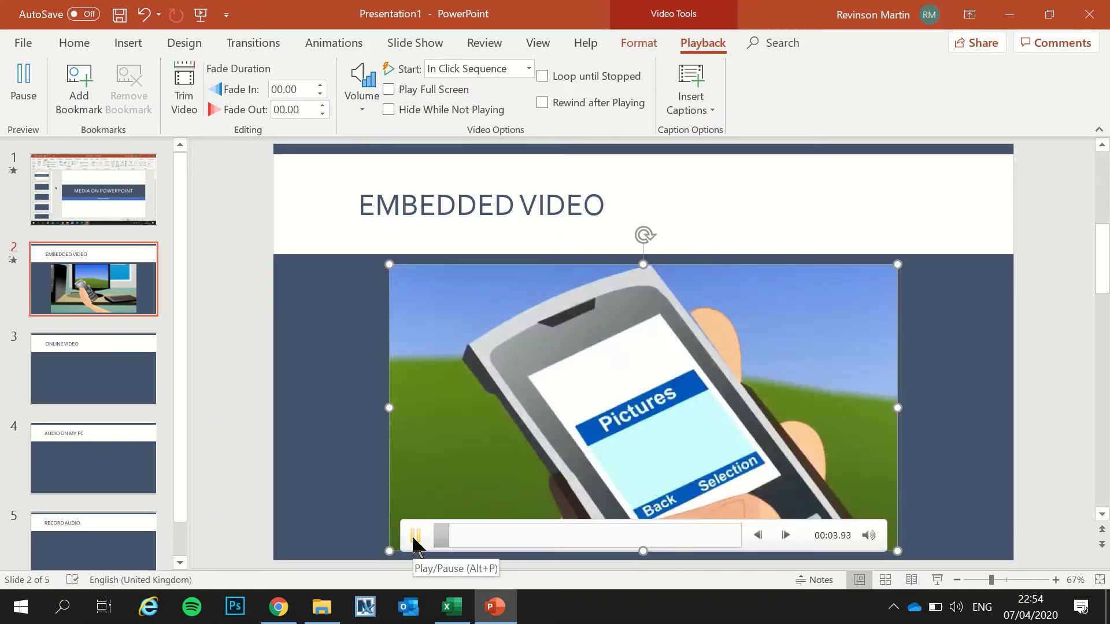
left_click(415, 535)
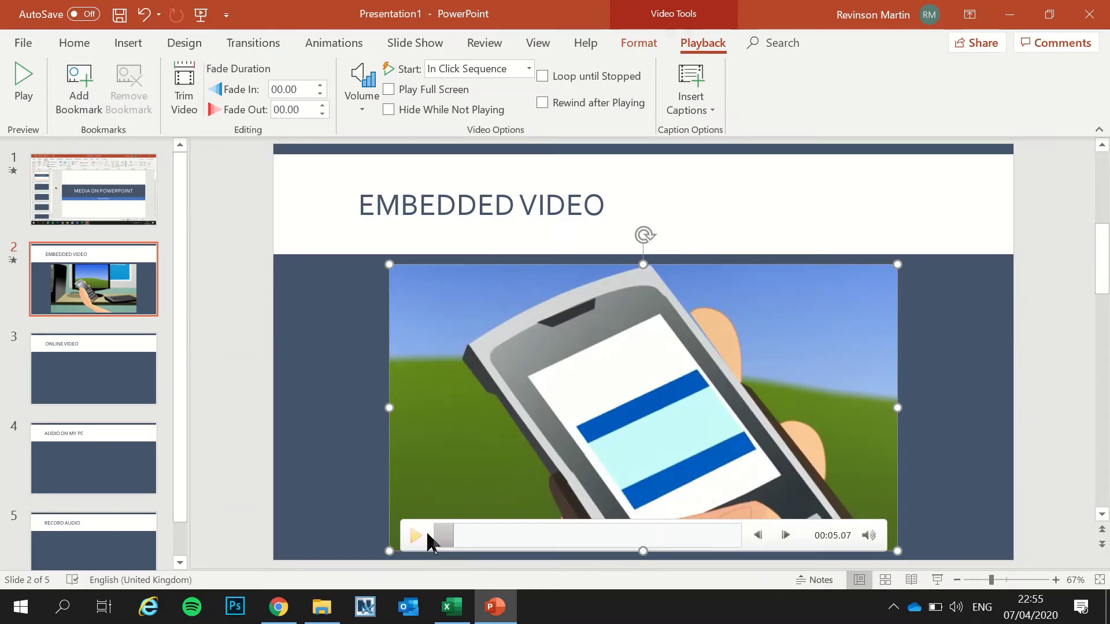
left_click_drag(453, 535, 404, 537)
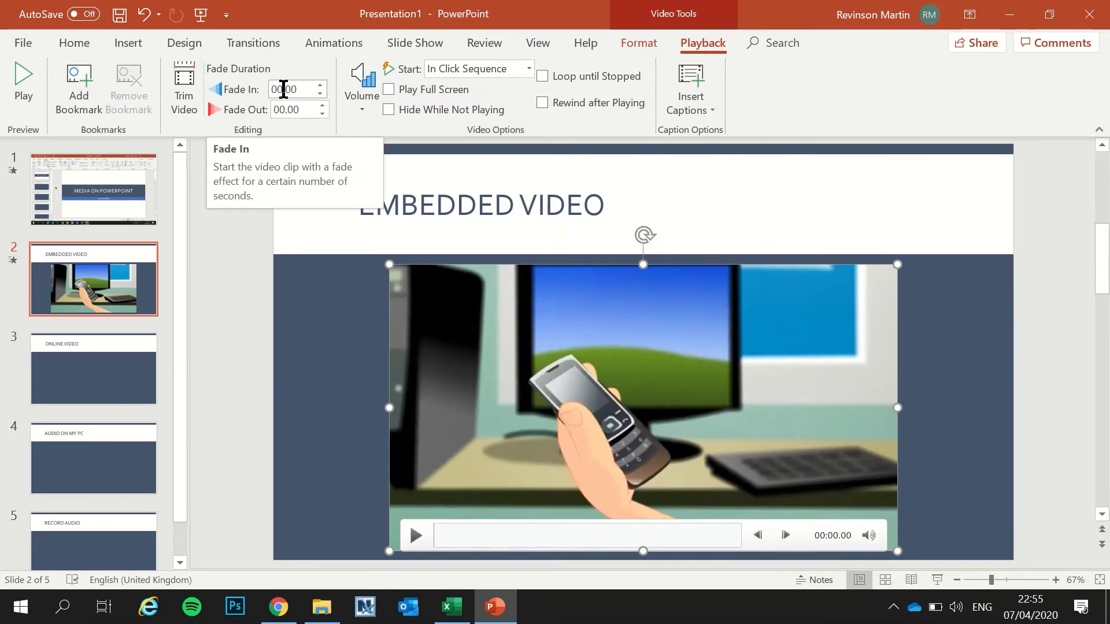
Give the slide 2 video a 02.00-second fade-in and preview it
left_click(284, 94)
type("02")
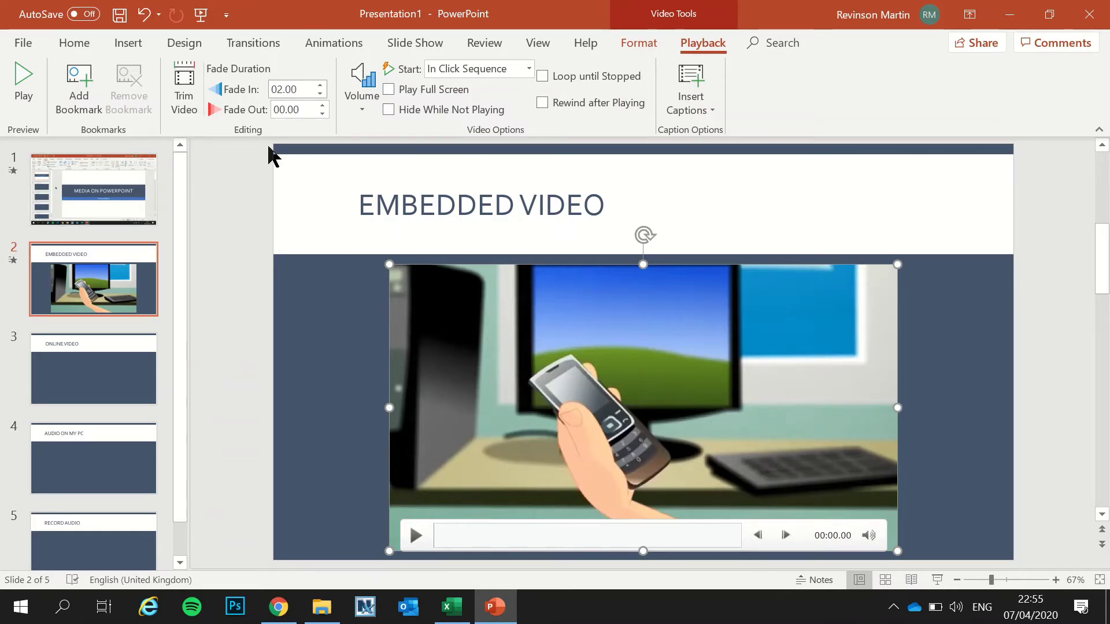
left_click(416, 537)
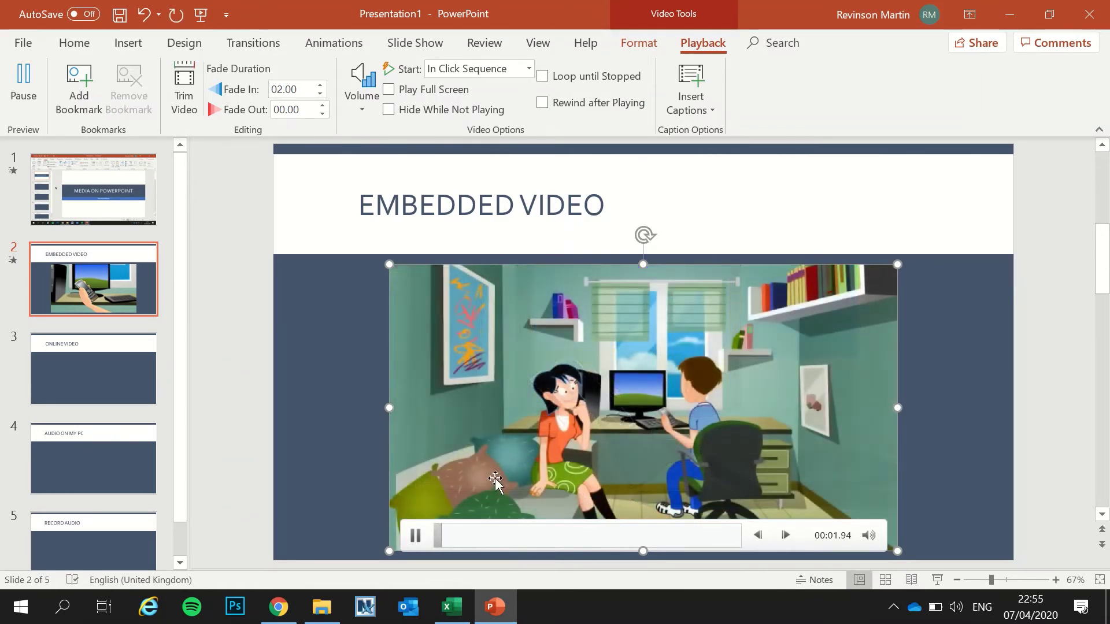
left_click(415, 538)
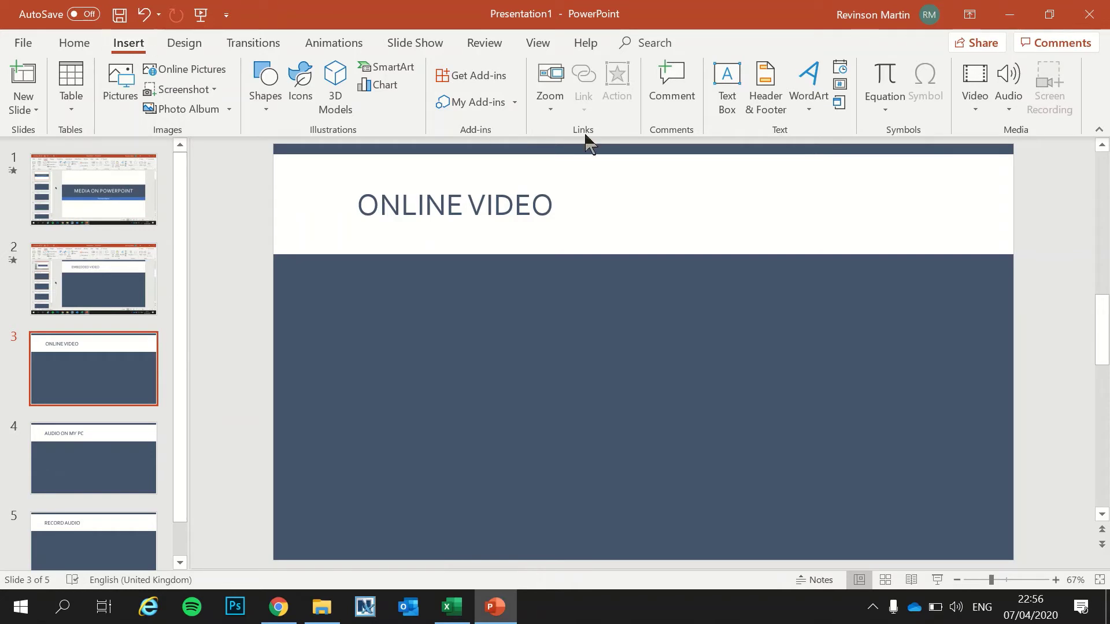
Start an Online Video insert on slide 3, move the dialog aside, and bring up the YouTube page in Chrome
left_click(976, 113)
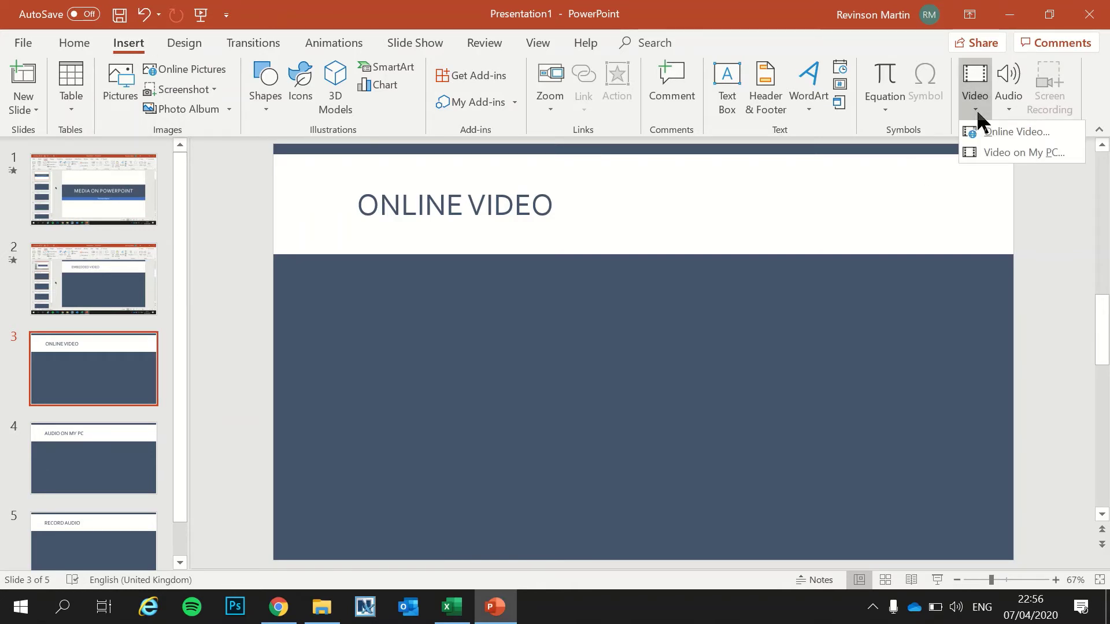
left_click(988, 131)
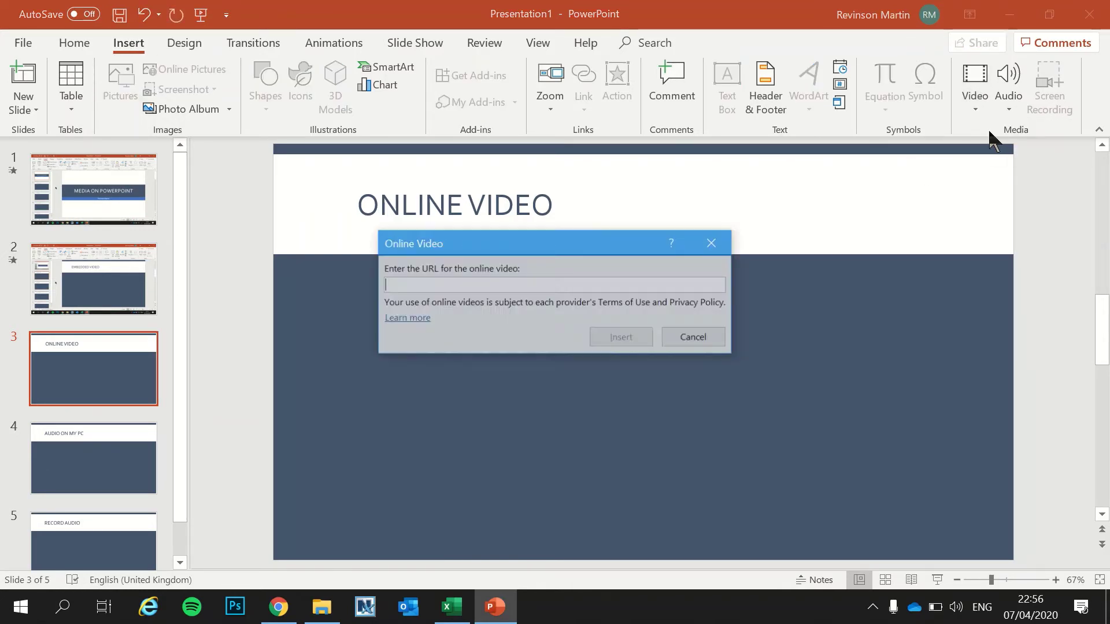
mouse_move(529, 249)
left_mouse_down()
mouse_move(609, 315)
mouse_move(579, 299)
left_mouse_up()
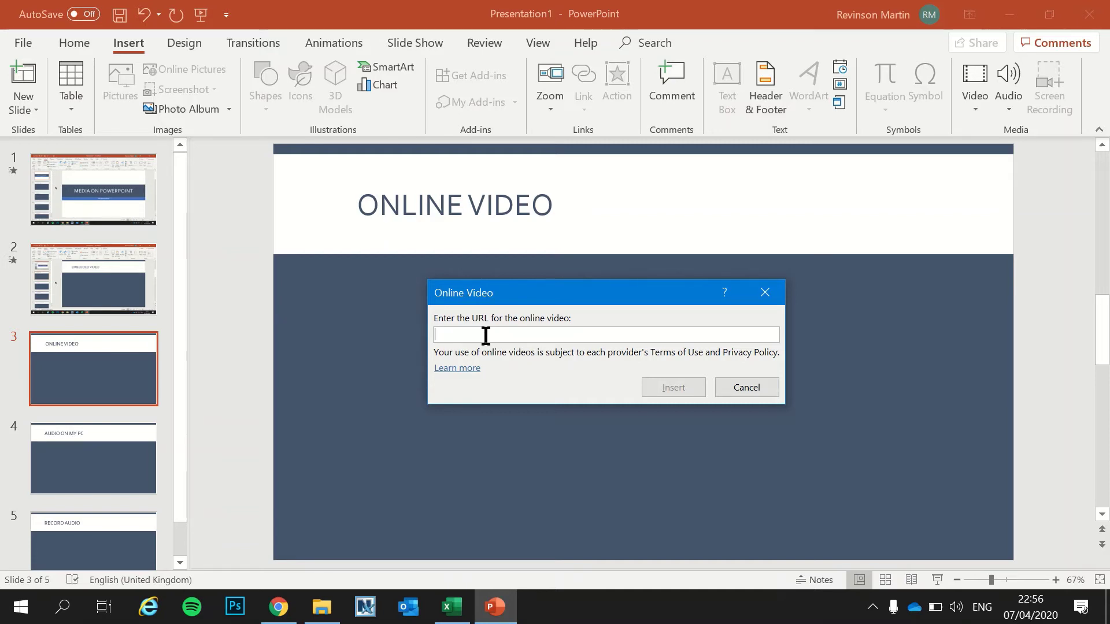
left_click(278, 606)
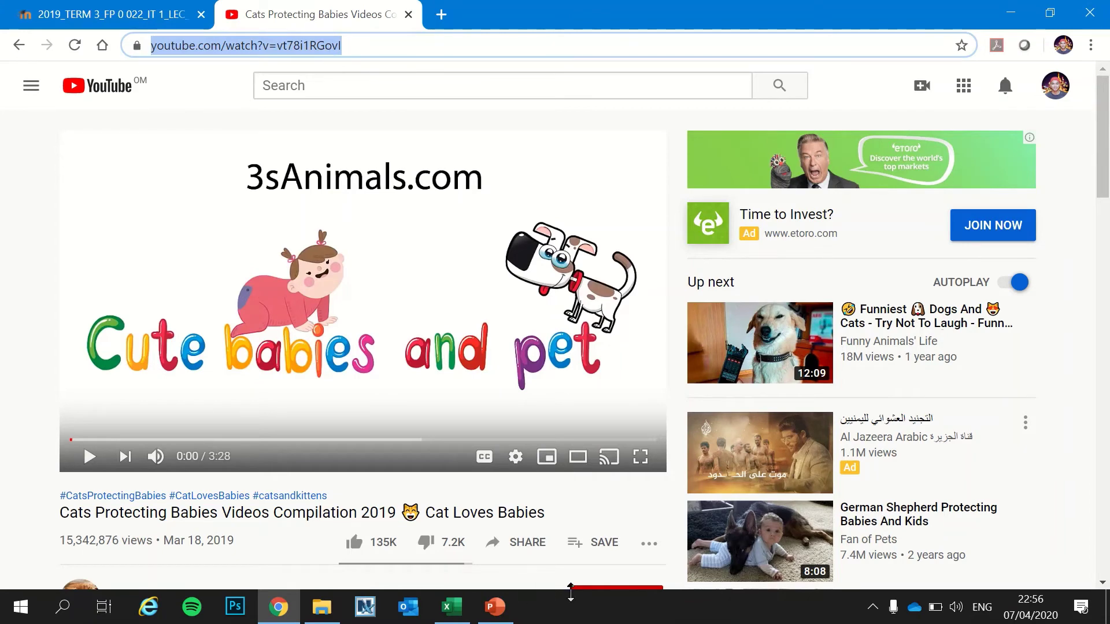
Paste the YouTube URL, insert the cat video, and enlarge it to 11.83 × 21.03 cm below the title
left_click(495, 606)
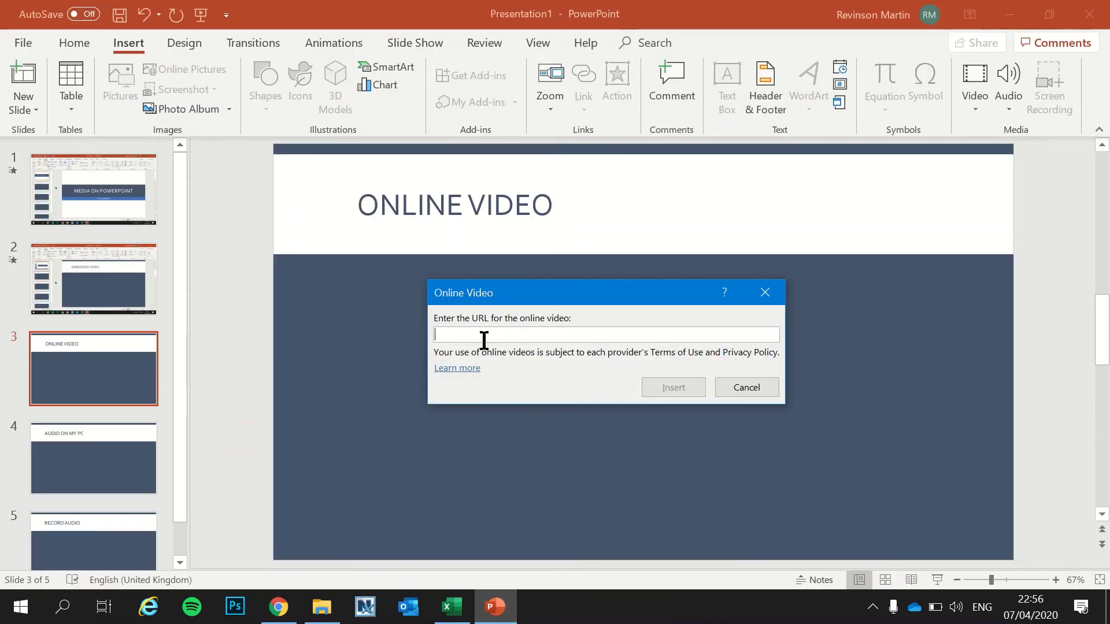
type("https://www.youtube.com/watch?v=vt78i1RGovI")
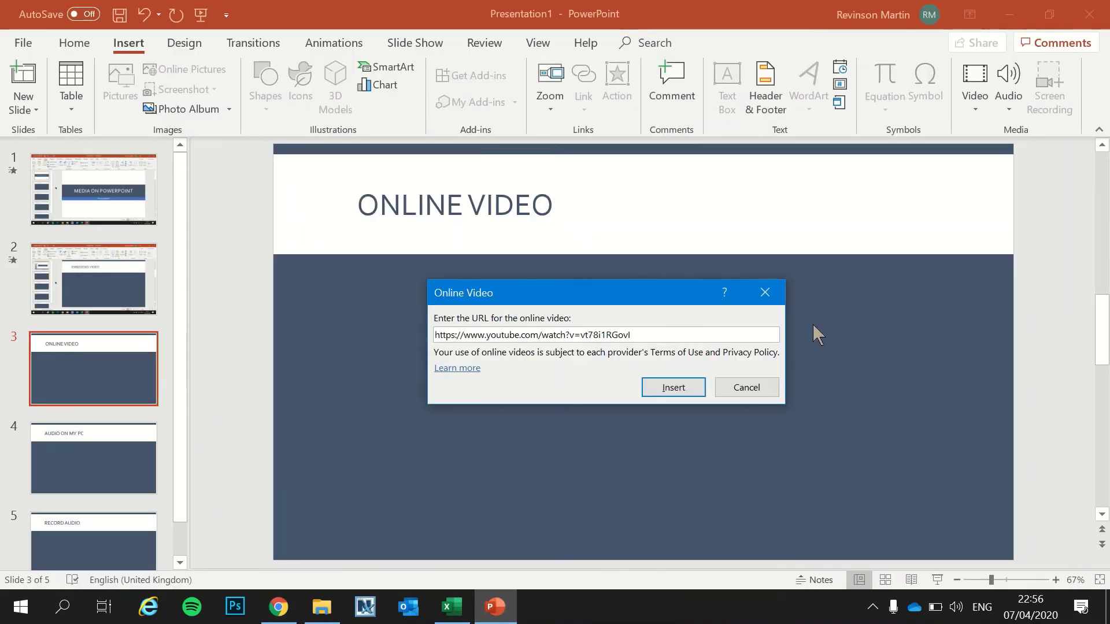
left_click(664, 388)
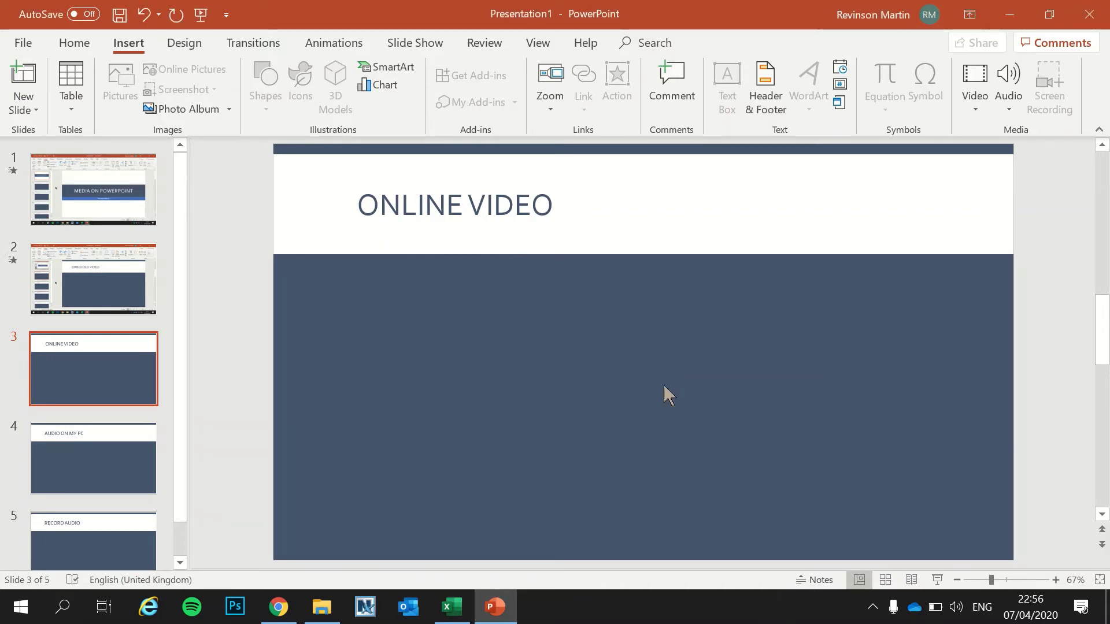
mouse_move(456, 455)
left_mouse_down()
mouse_move(433, 480)
mouse_move(368, 508)
left_mouse_up()
left_click_drag(511, 407, 550, 431)
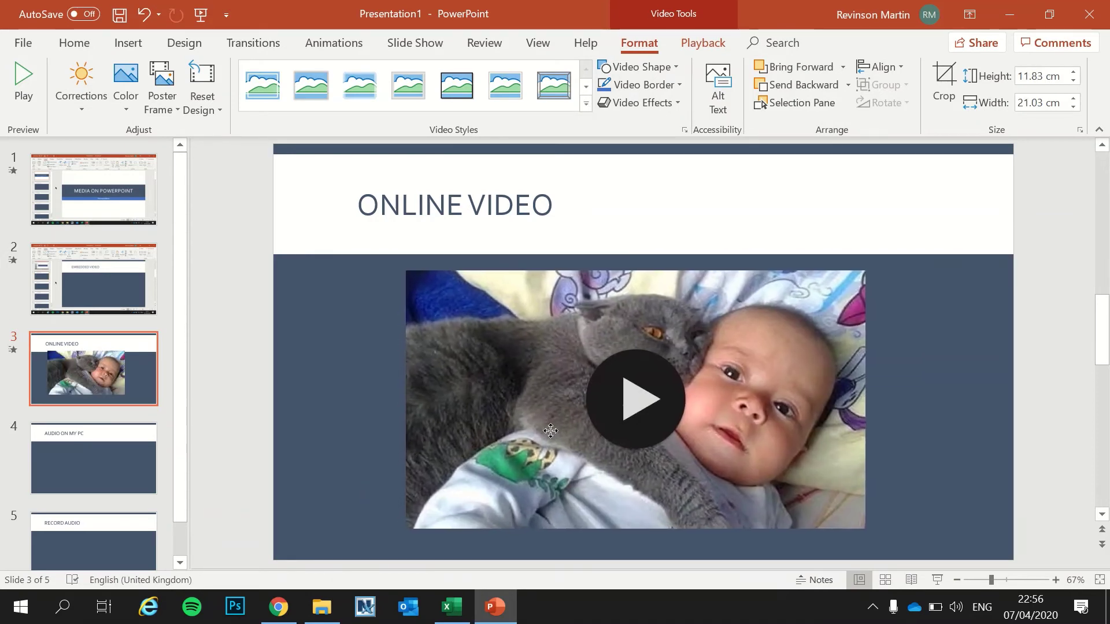
Show the Playback options for the slide 3 online video
left_click(718, 49)
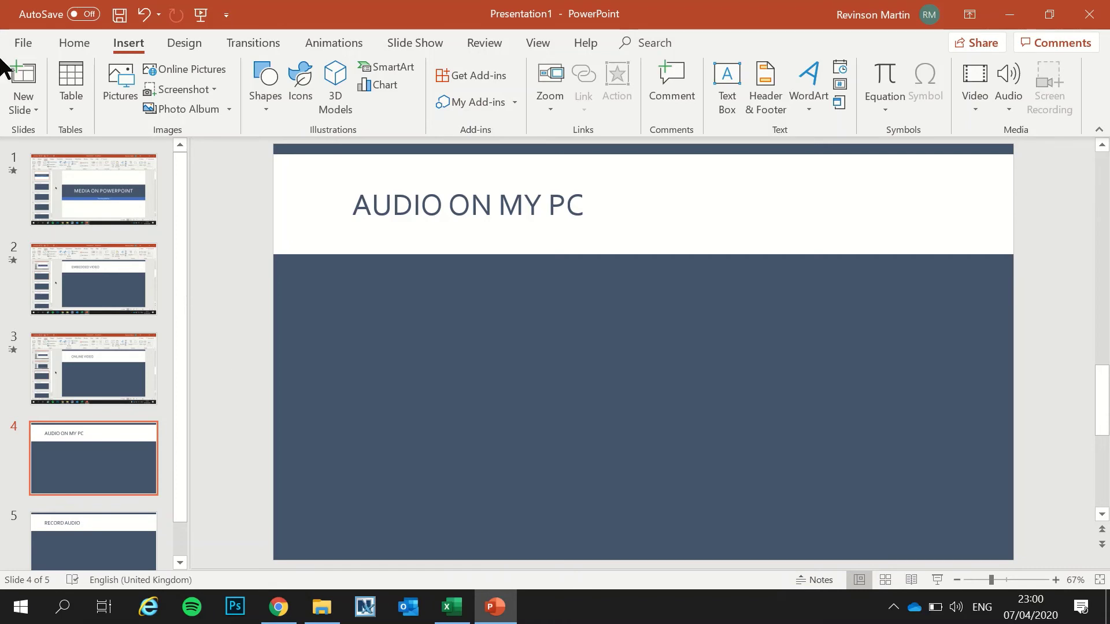
Insert the bensound-clearday audio file from the Music folder onto slide 4
left_click(133, 47)
left_click(1007, 102)
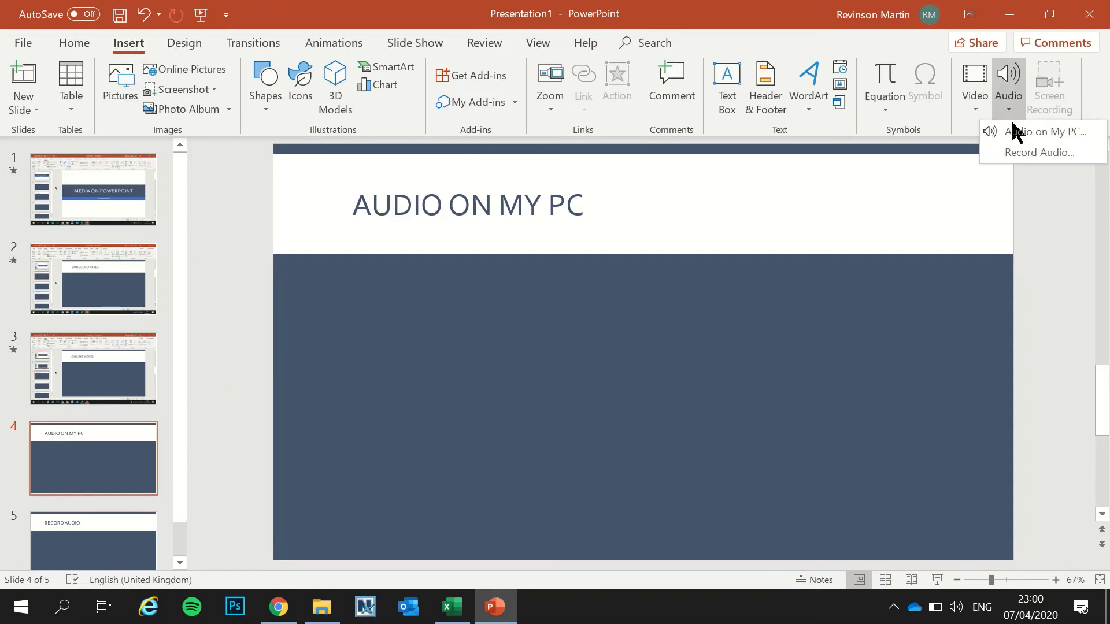
left_click(1015, 136)
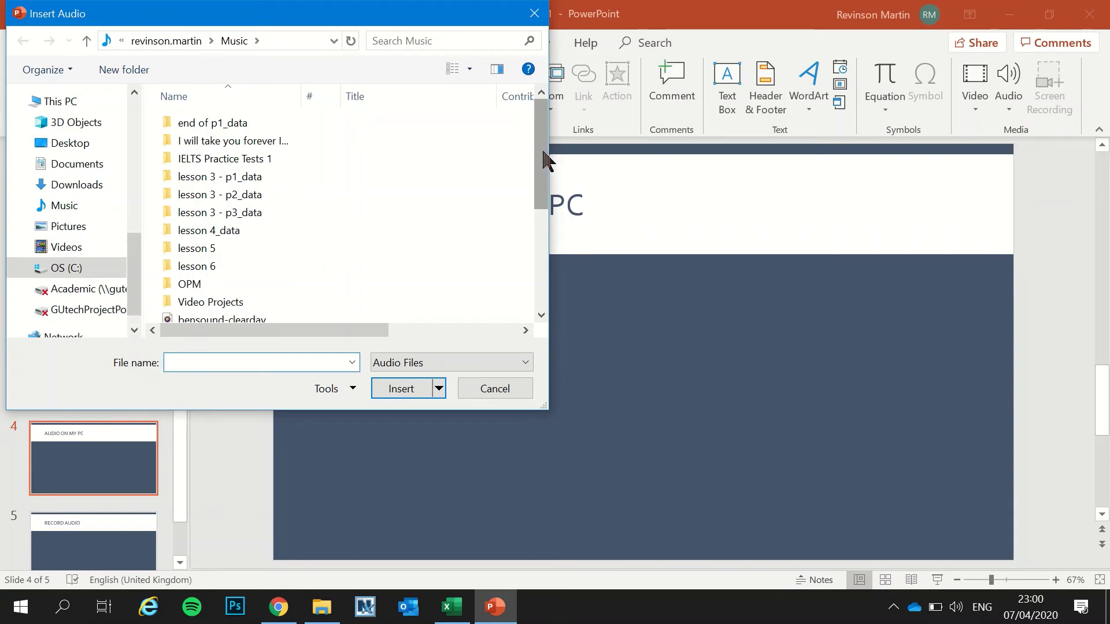
left_click_drag(545, 161, 544, 258)
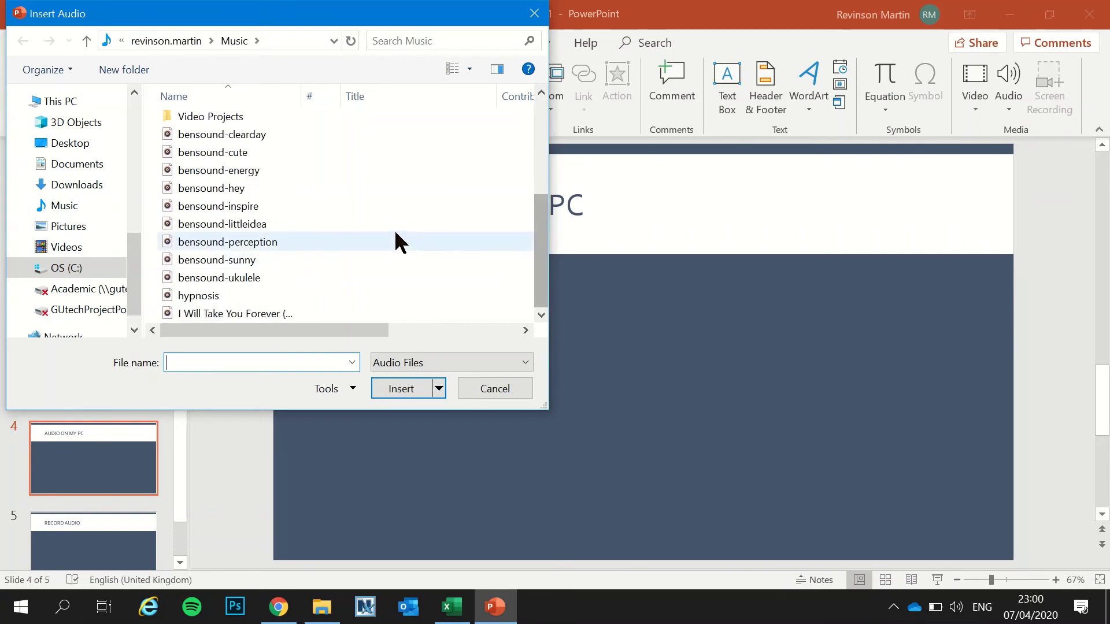
left_click(245, 146)
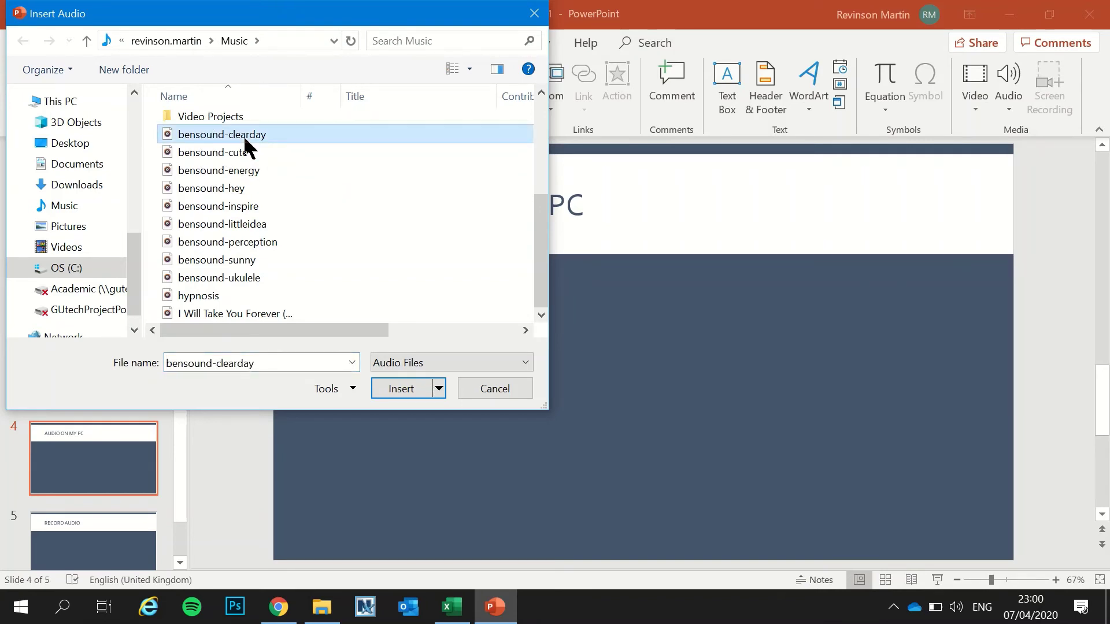
left_click(400, 388)
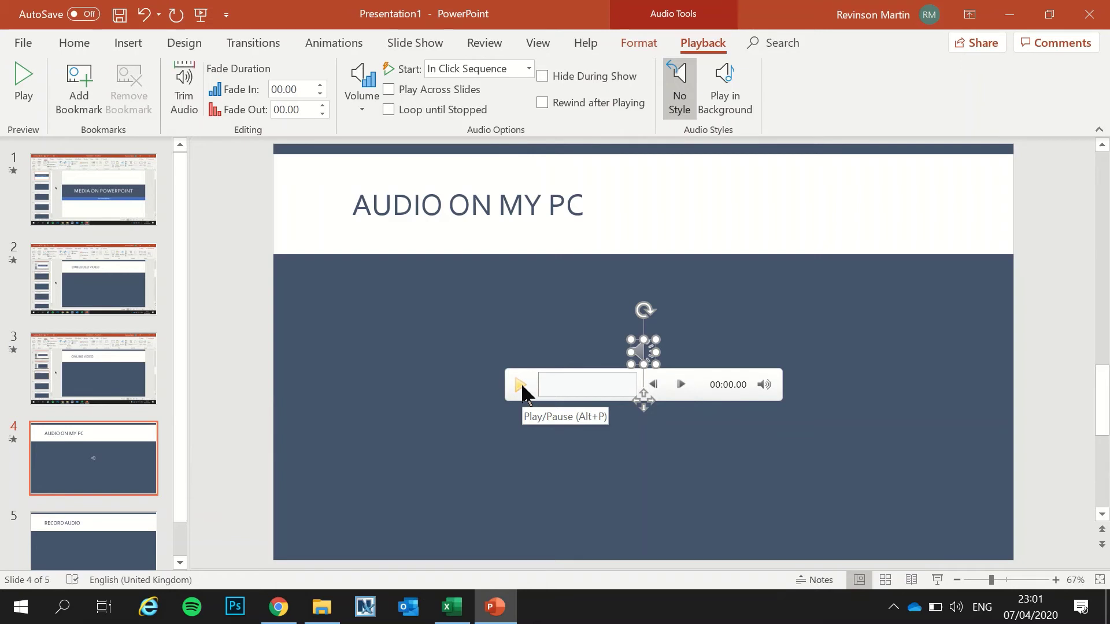
Preview the clearday clip, leave Start on In Click Sequence, and set its volume to Medium
left_click(521, 385)
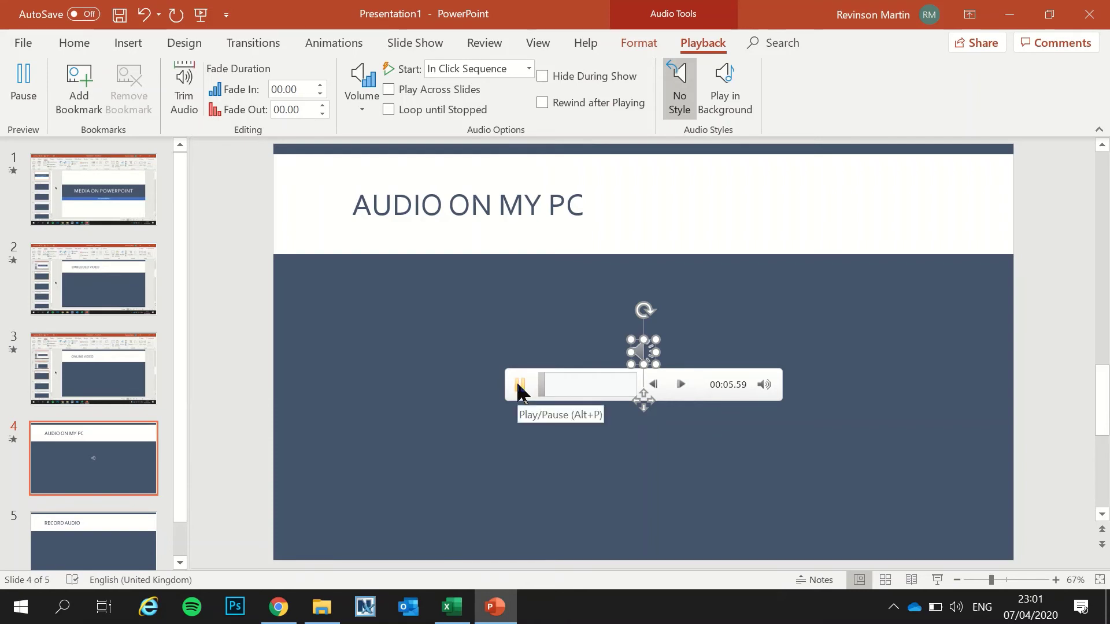
left_click(520, 387)
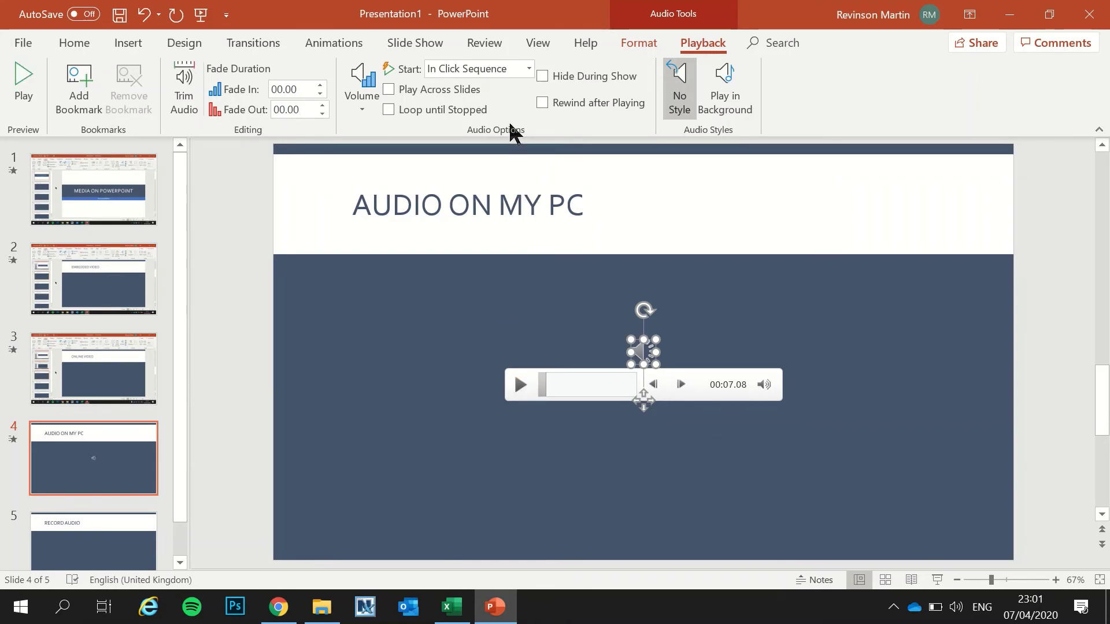
left_click(529, 70)
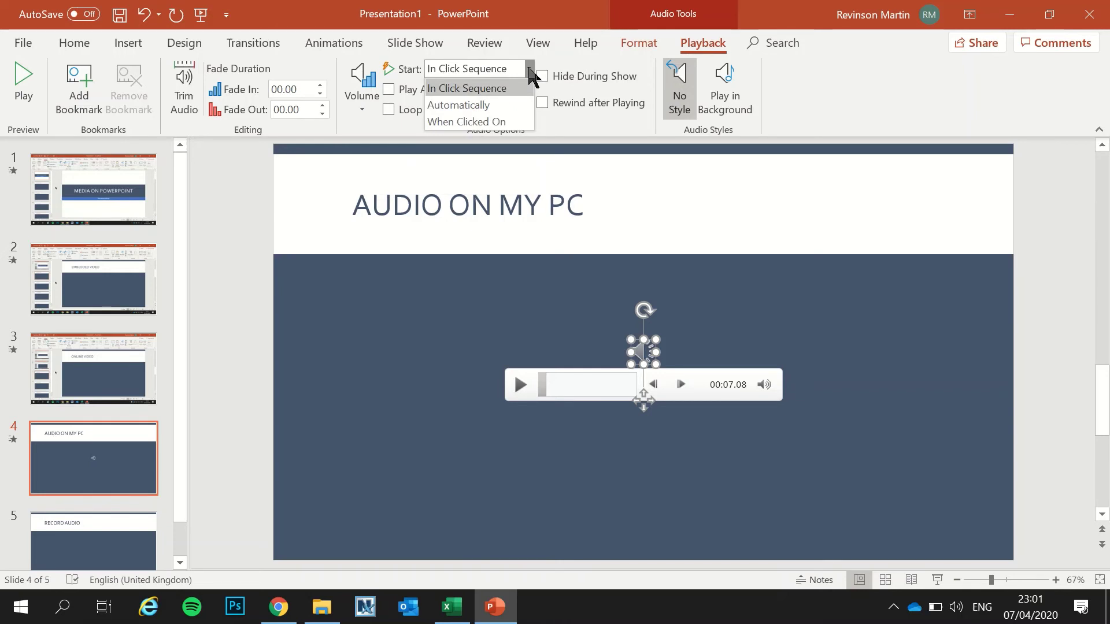
left_click(528, 70)
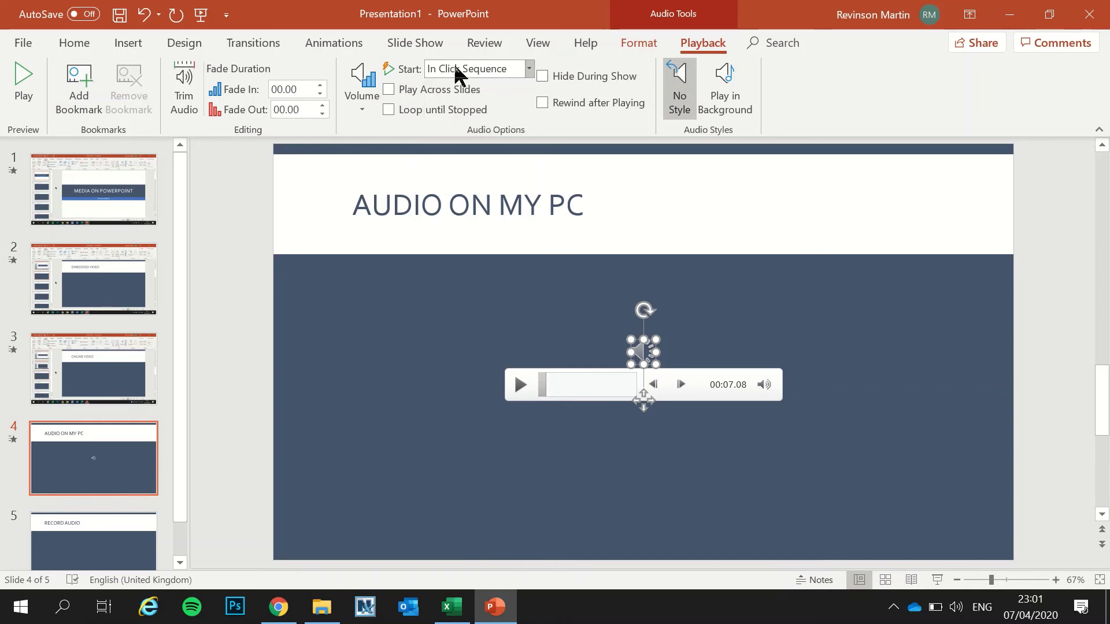
left_click(355, 104)
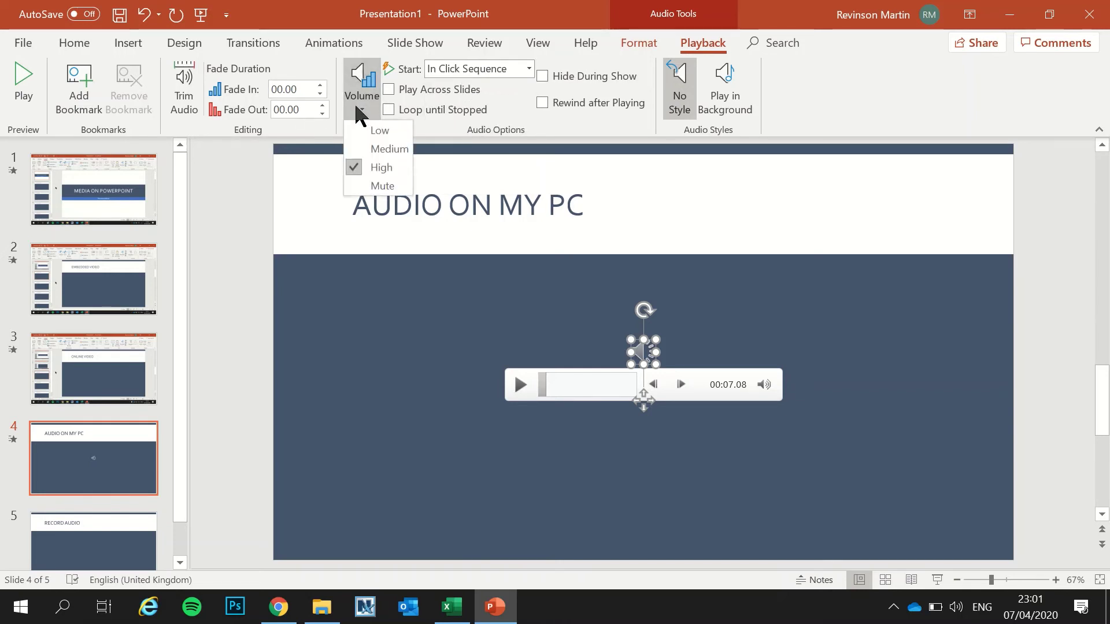
left_click(355, 148)
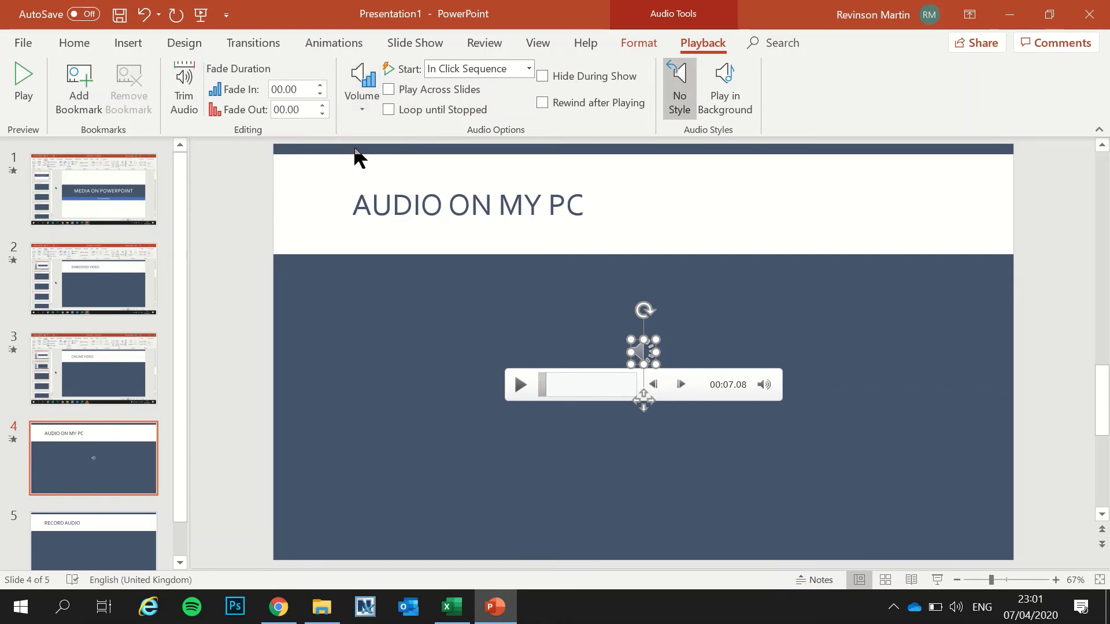
Open Trim Audio for the slide 4 clip and cancel, keeping the full clip untrimmed
left_click(186, 112)
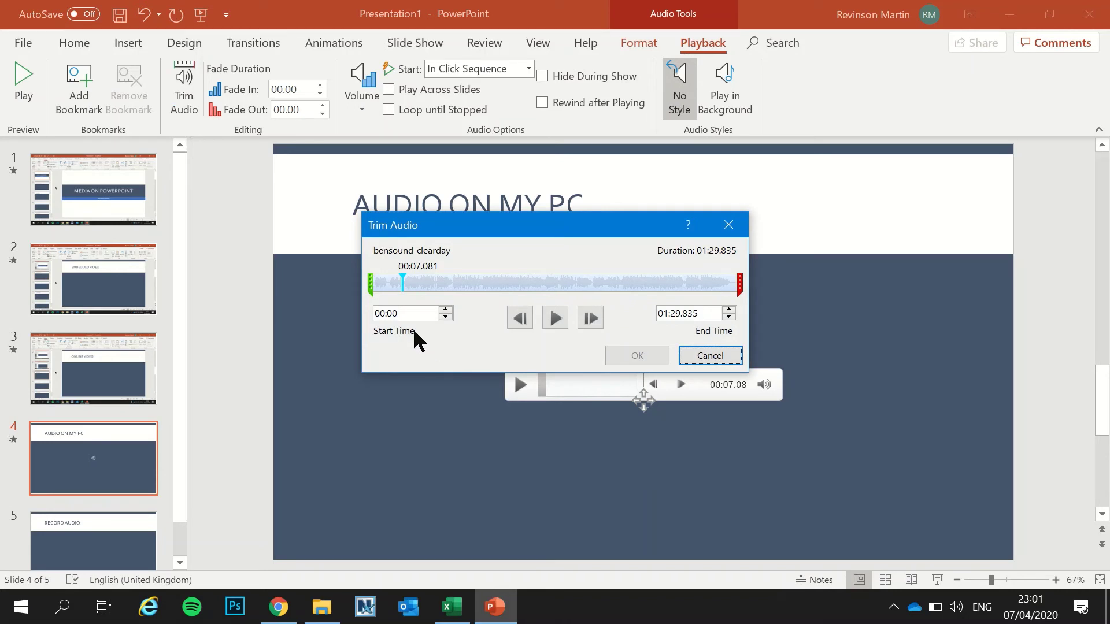
left_click(710, 356)
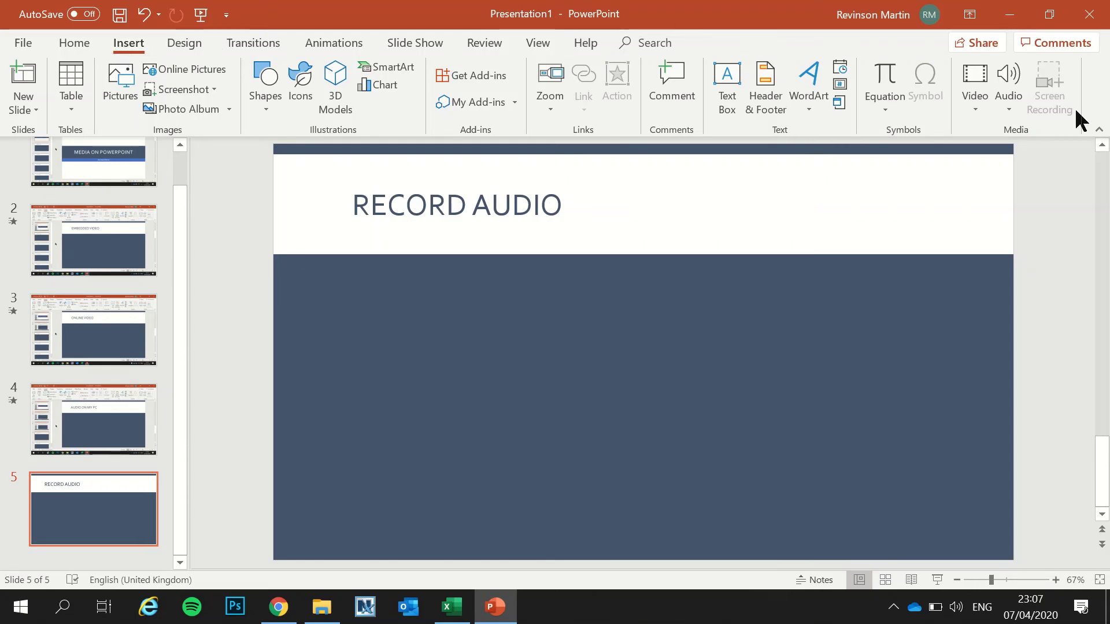
Record an 8-second sound named Recorded Sound 1, play it back, and insert it on slide 5
left_click(1008, 109)
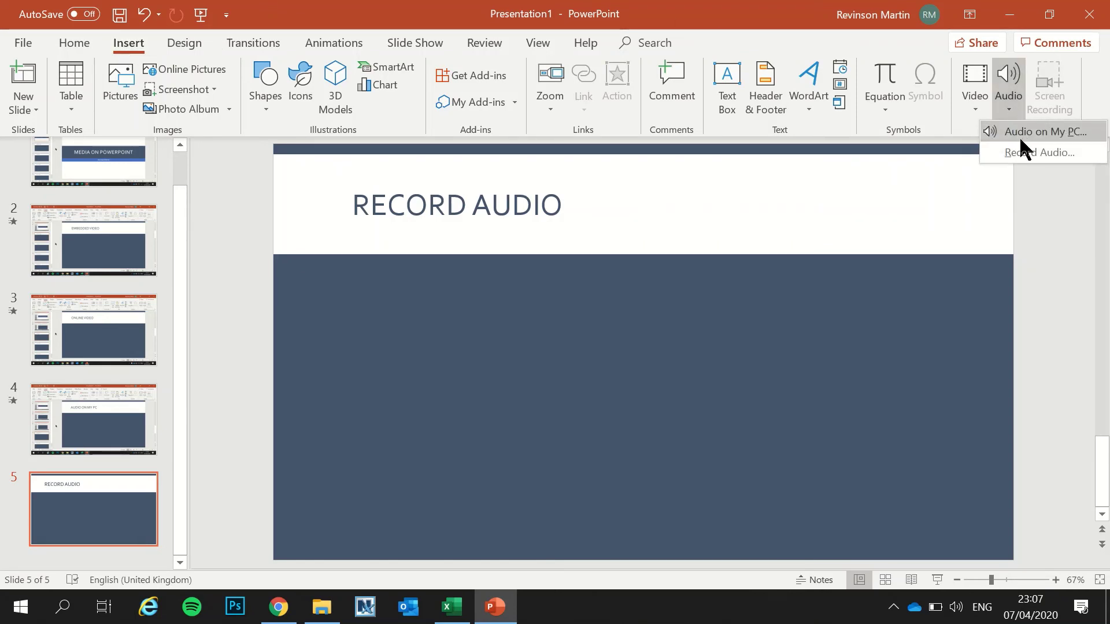
left_click(1021, 152)
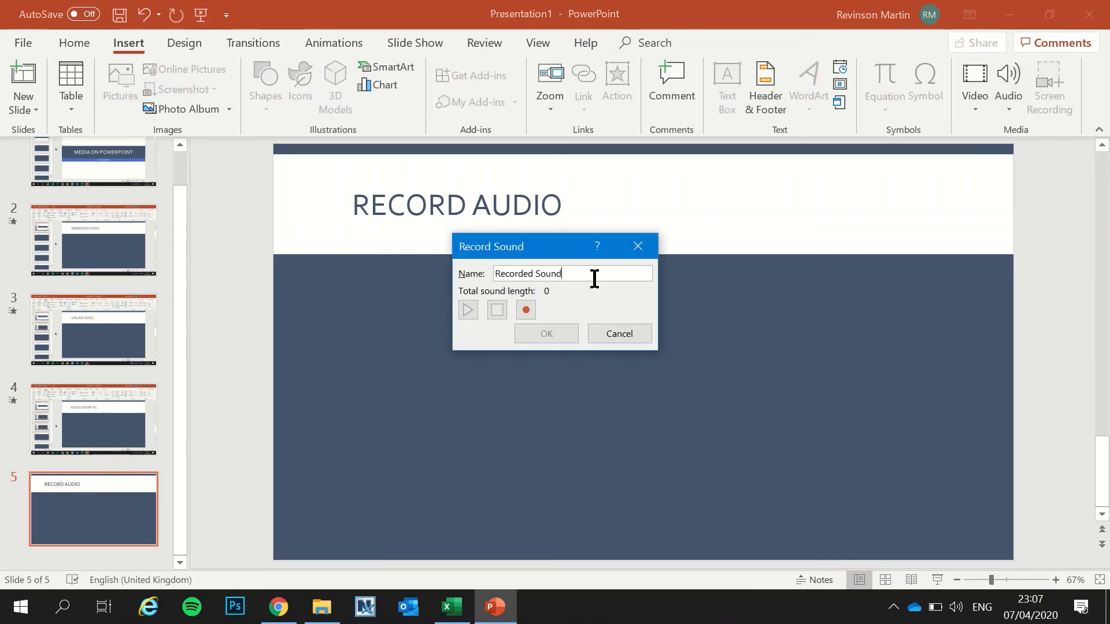
type(" 1")
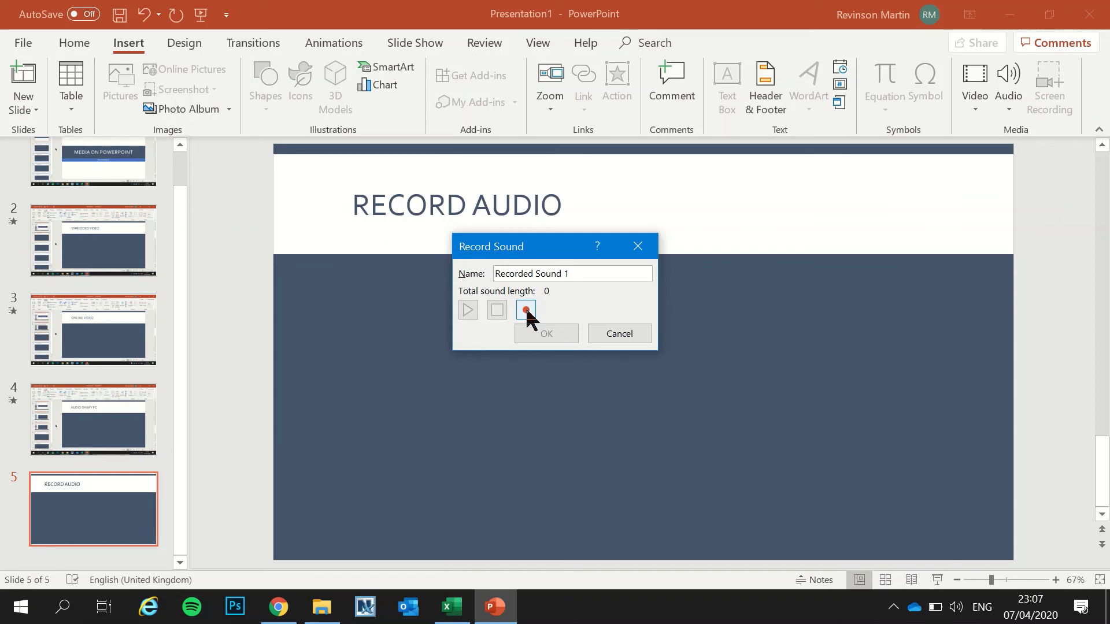
left_click(526, 312)
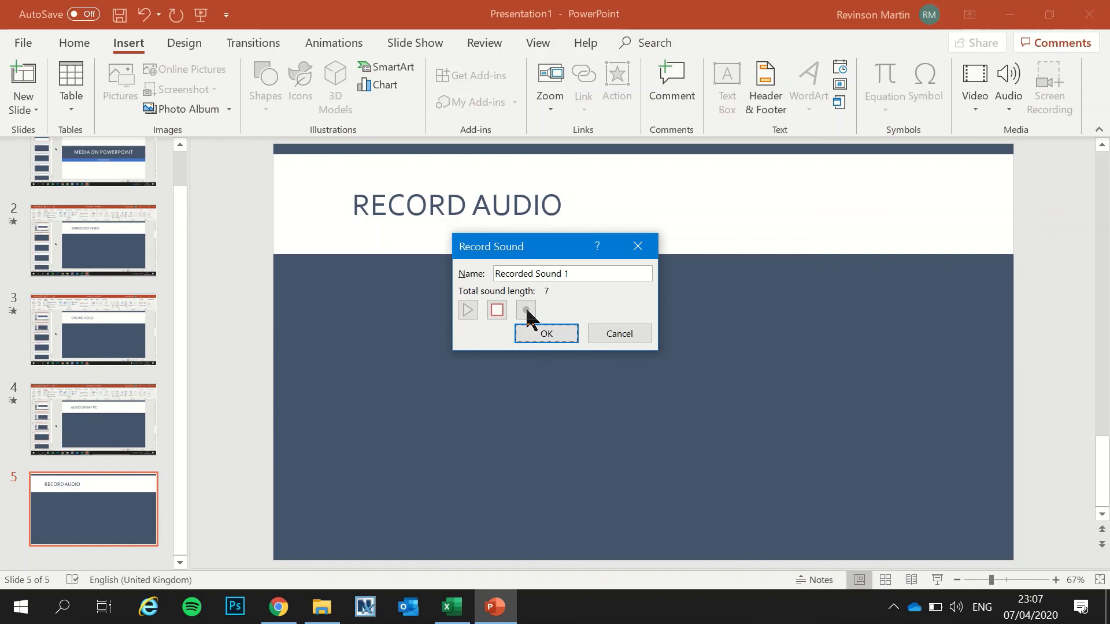
left_click(498, 308)
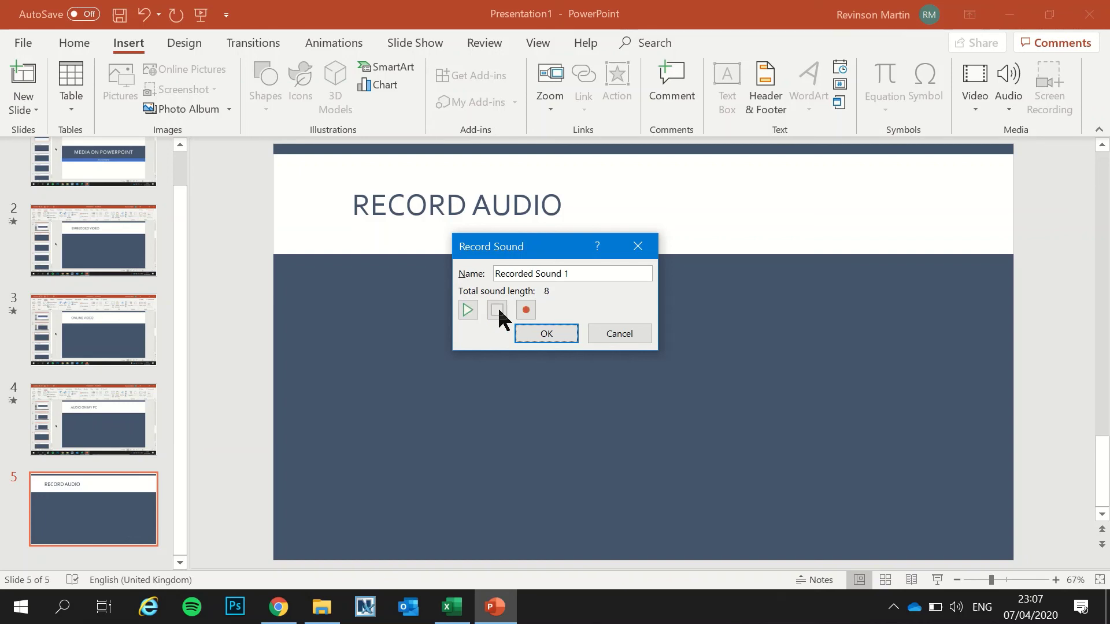
left_click(468, 310)
left_click(545, 334)
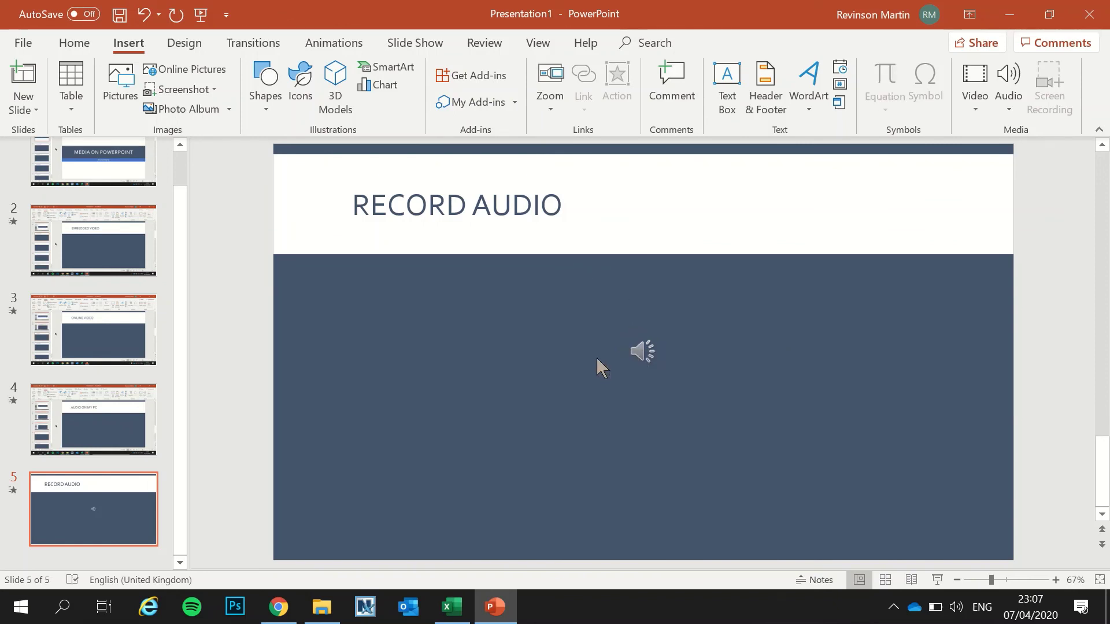
Select the recorded sound's speaker icon and show its Playback settings
left_click(635, 357)
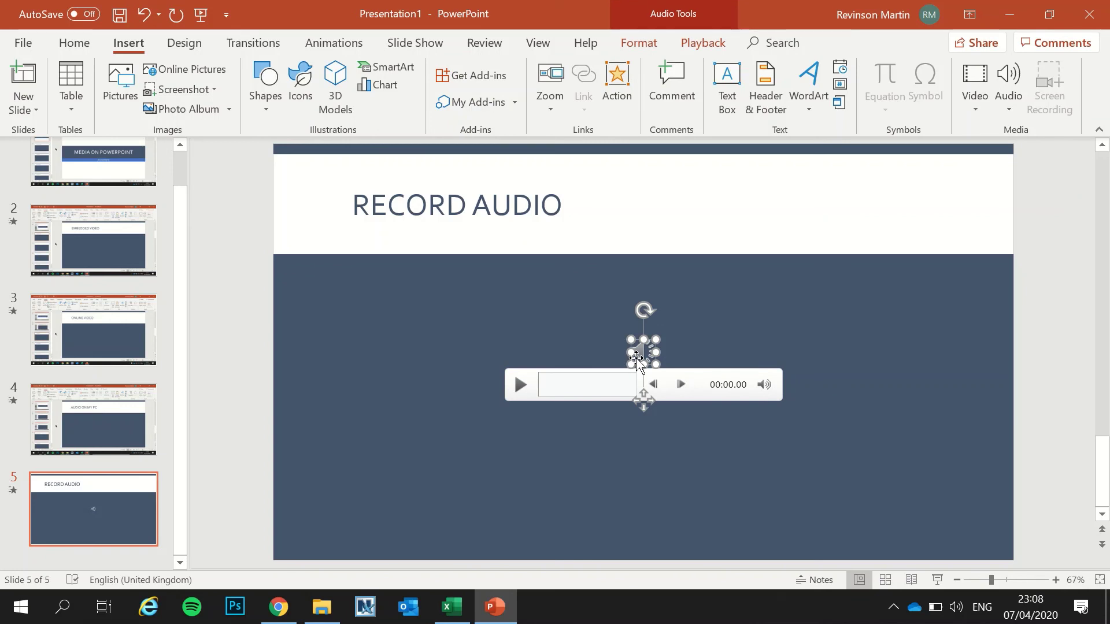
left_click(701, 44)
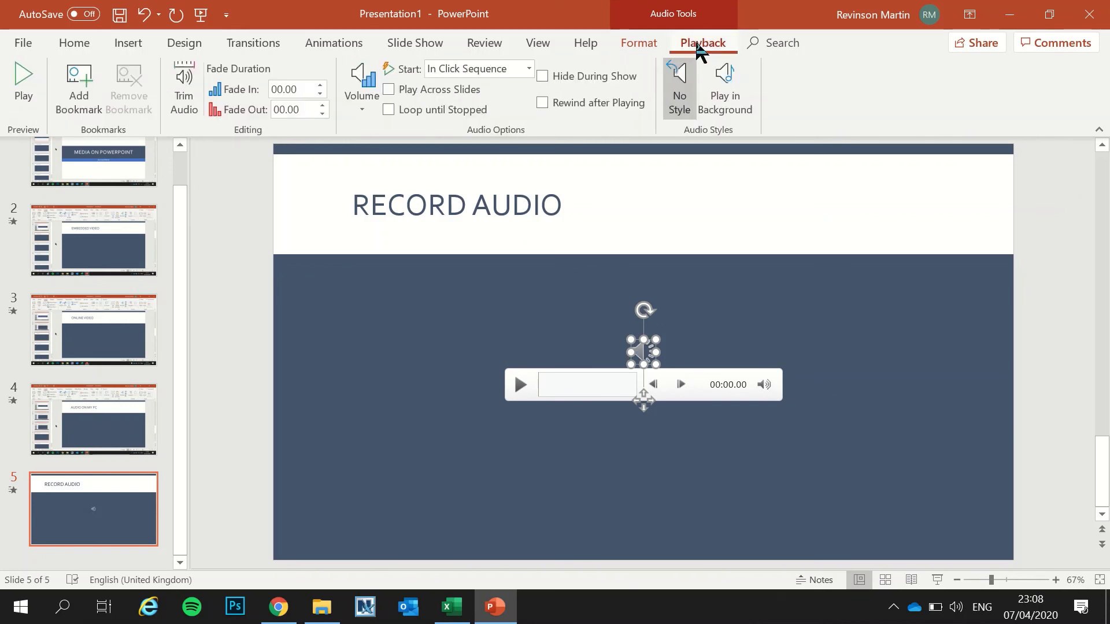